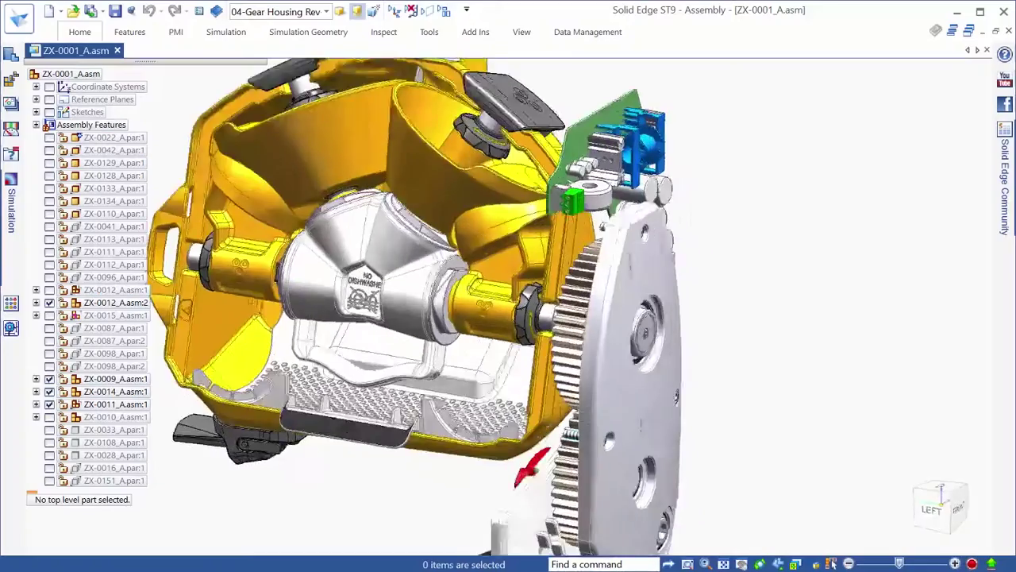
Edit the blue ZX-0072_A coil former in place and switch it to the simplified model environment.
scroll(792, 148, "up", 5)
left_click(484, 294)
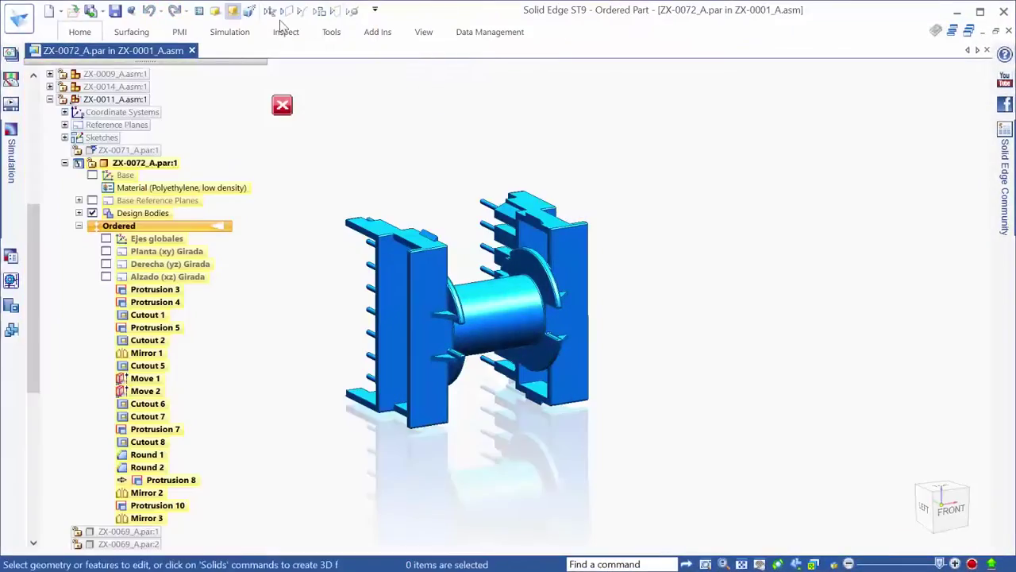
middle_click_drag(649, 147, 499, 141)
scroll(499, 140, "up", 4)
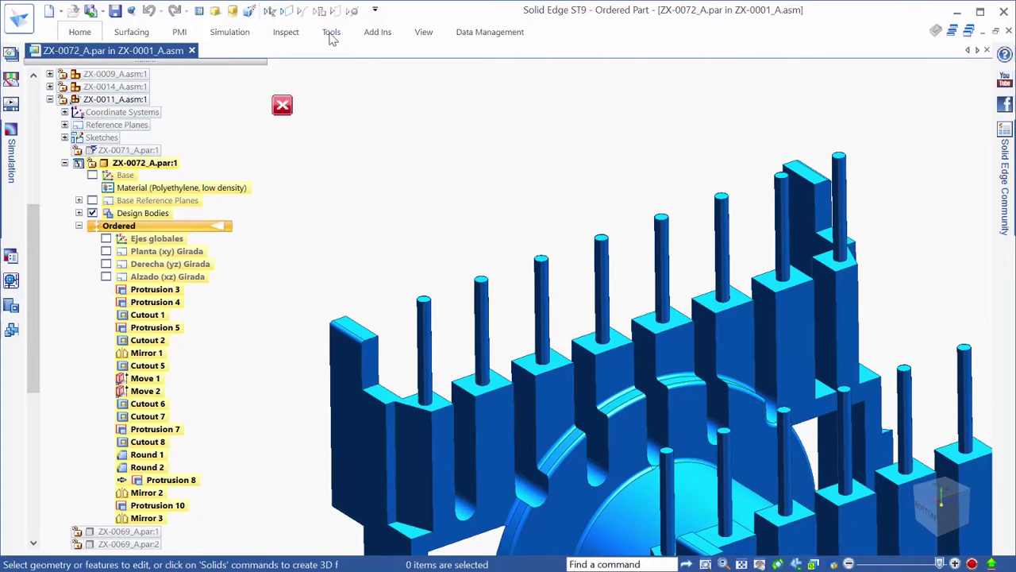
left_click(331, 33)
left_click(45, 86)
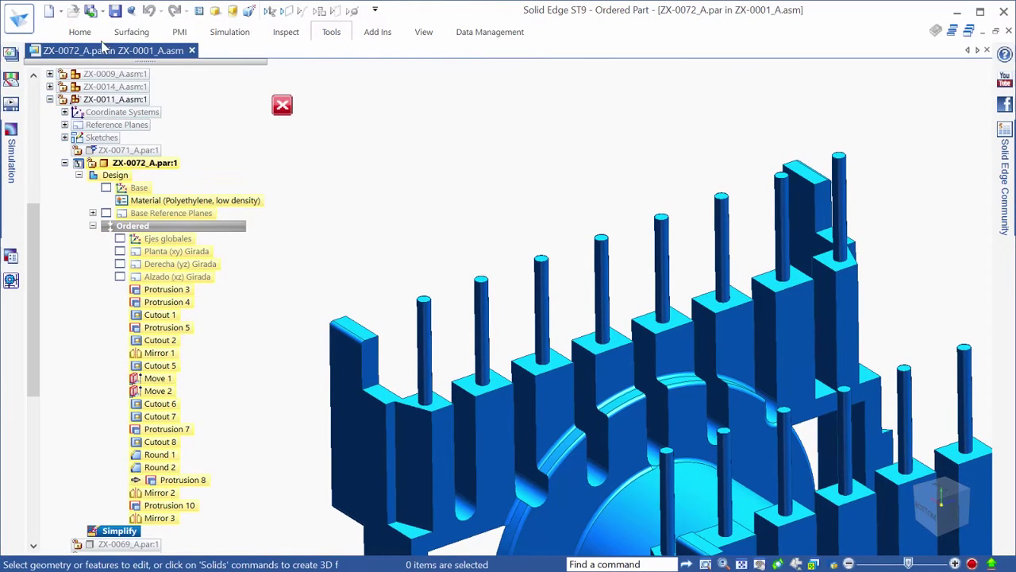
Create a Box enclosure around the far row of blocks from single selections of the outer faces on its two end blocks.
left_click(79, 32)
left_click(588, 104)
left_click(588, 124)
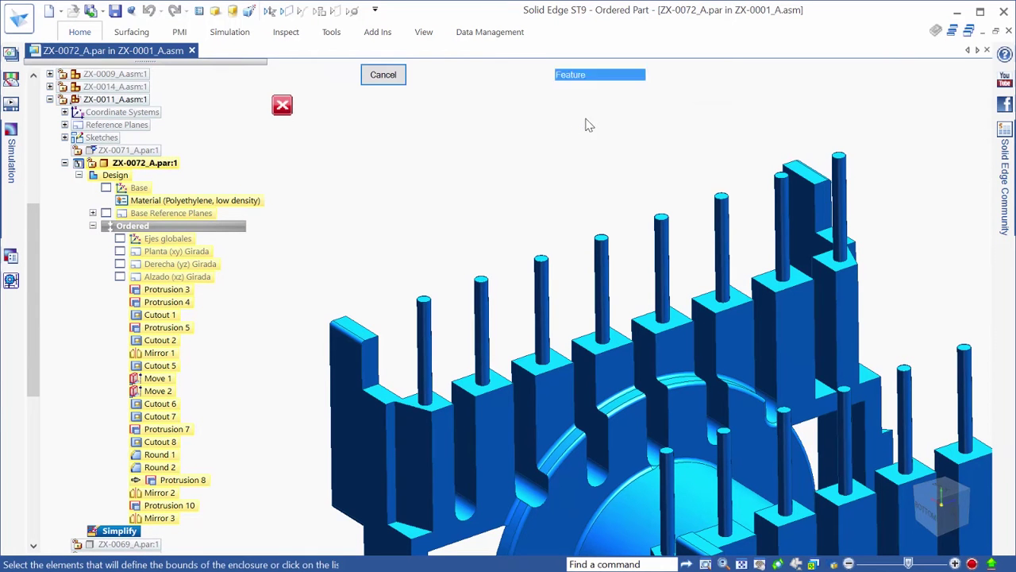
left_click(607, 74)
left_click(591, 85)
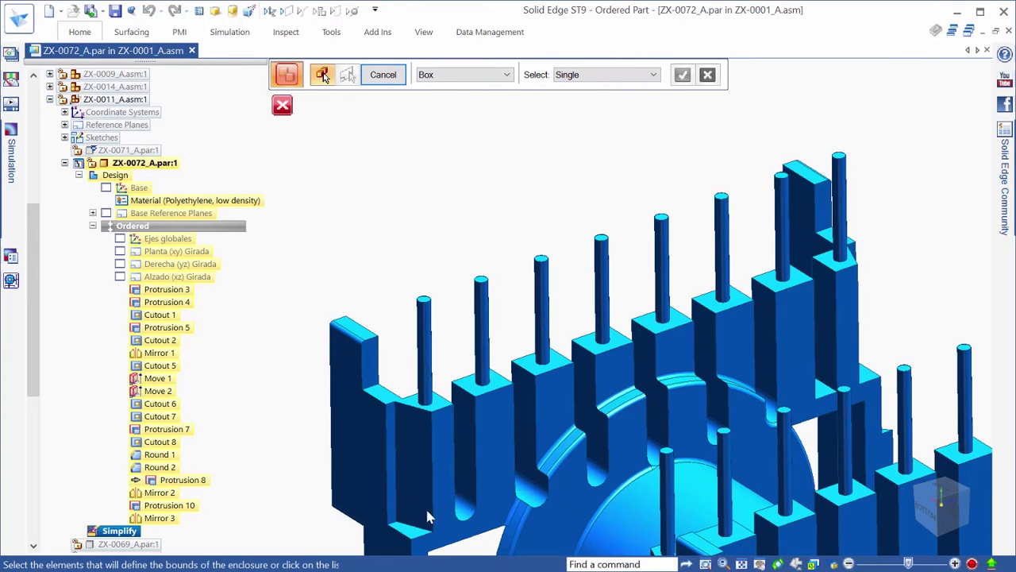
left_click(433, 465)
middle_click_drag(714, 357, 378, 226)
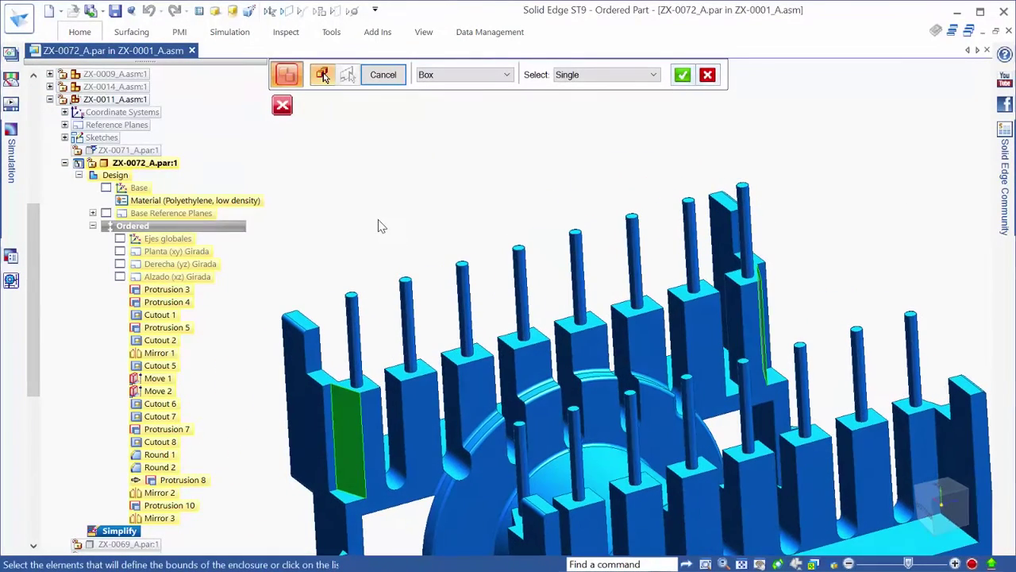
right_click(378, 225)
left_click(410, 372)
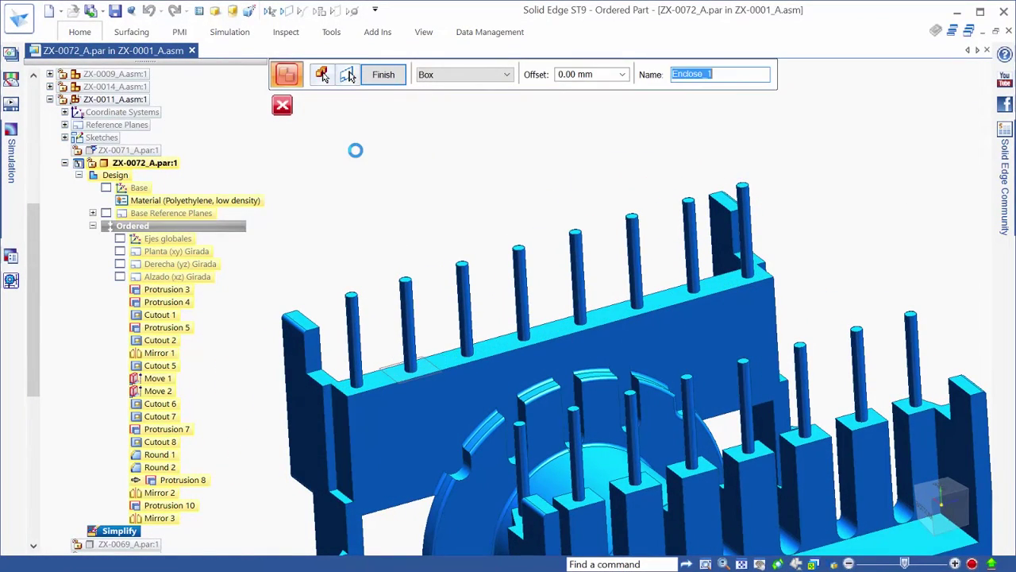
right_click(368, 222)
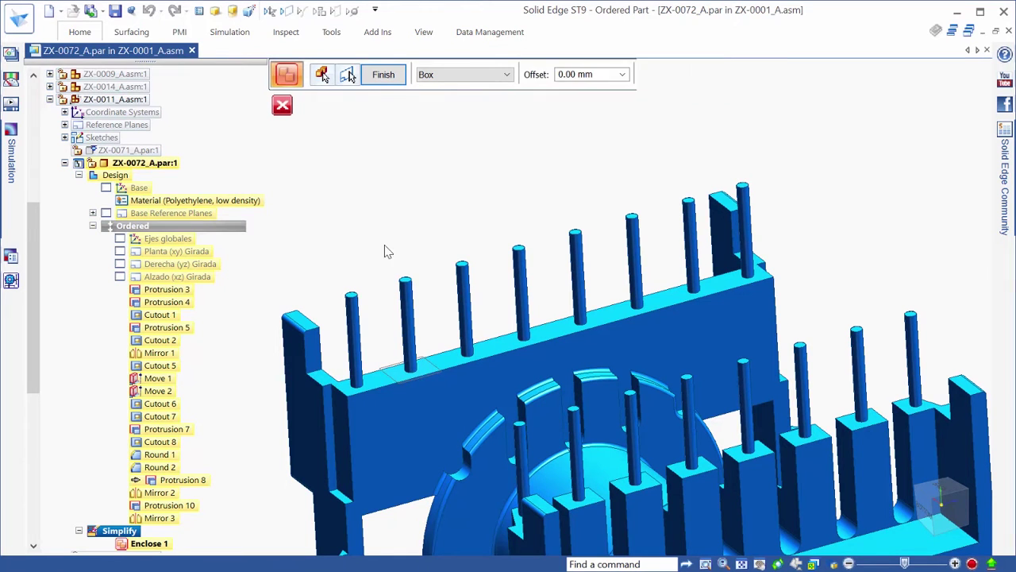
Create a second Box enclosure spanning the far row of pins by selecting its first and last pins.
left_click(354, 328)
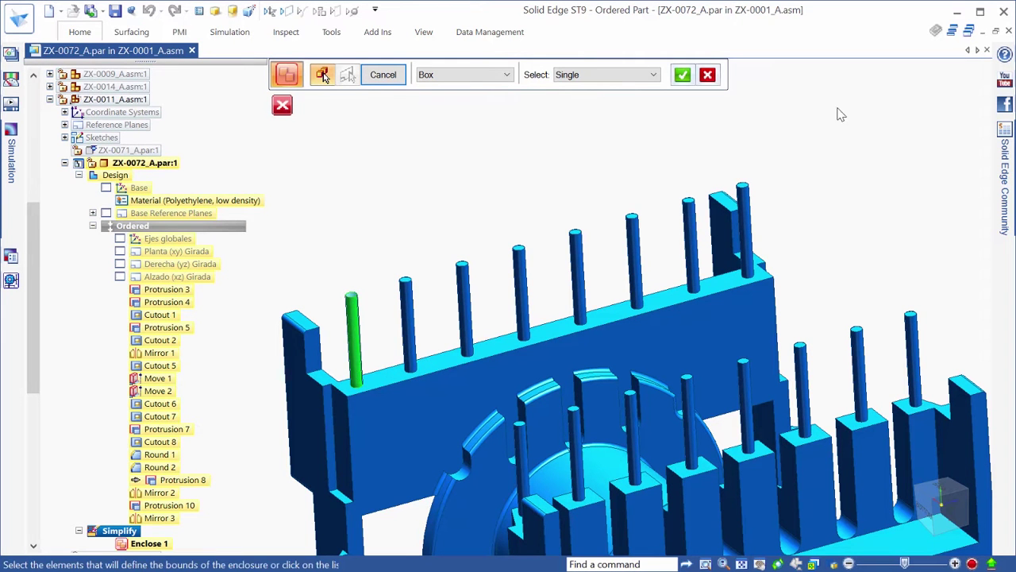
right_click(786, 154)
left_click(714, 283)
right_click(780, 109)
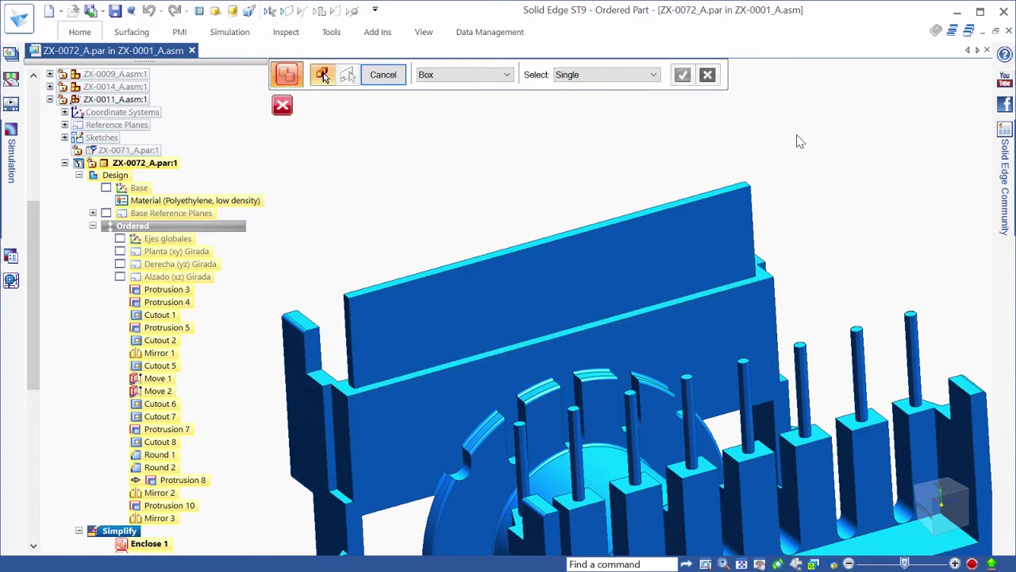
Create an Outside Cylinder enclosure around the second-to-last pin of the near row and the side faces of its block.
left_click(488, 75)
left_click(444, 97)
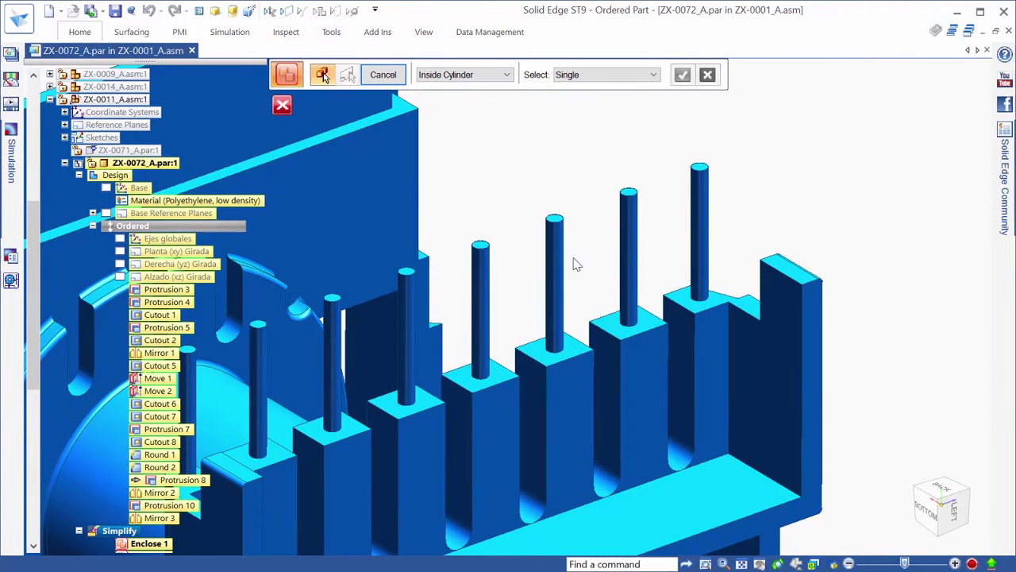
left_click(608, 351)
left_click(630, 270)
middle_click_drag(630, 270, 495, 404)
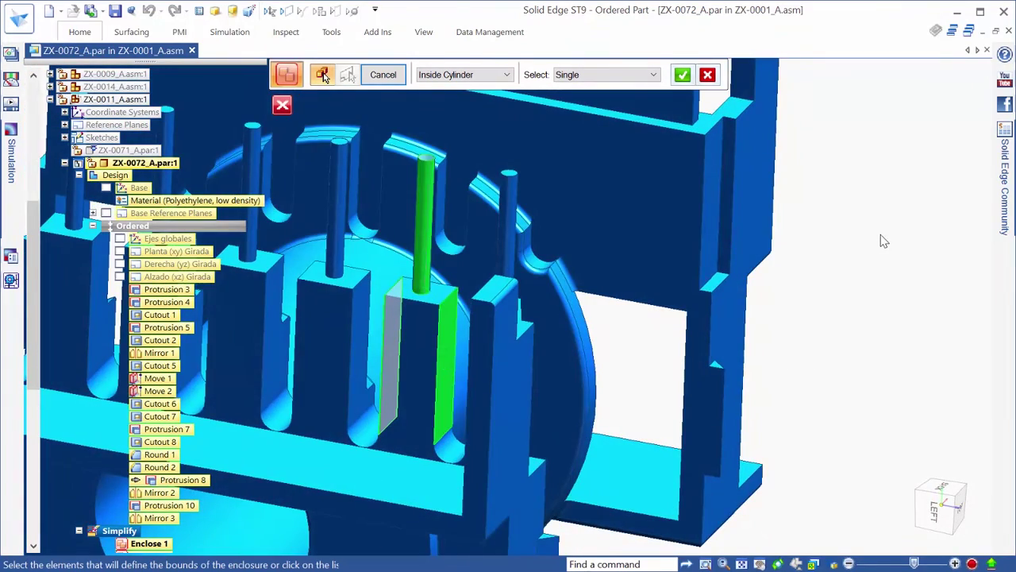
middle_click_drag(884, 240, 688, 154)
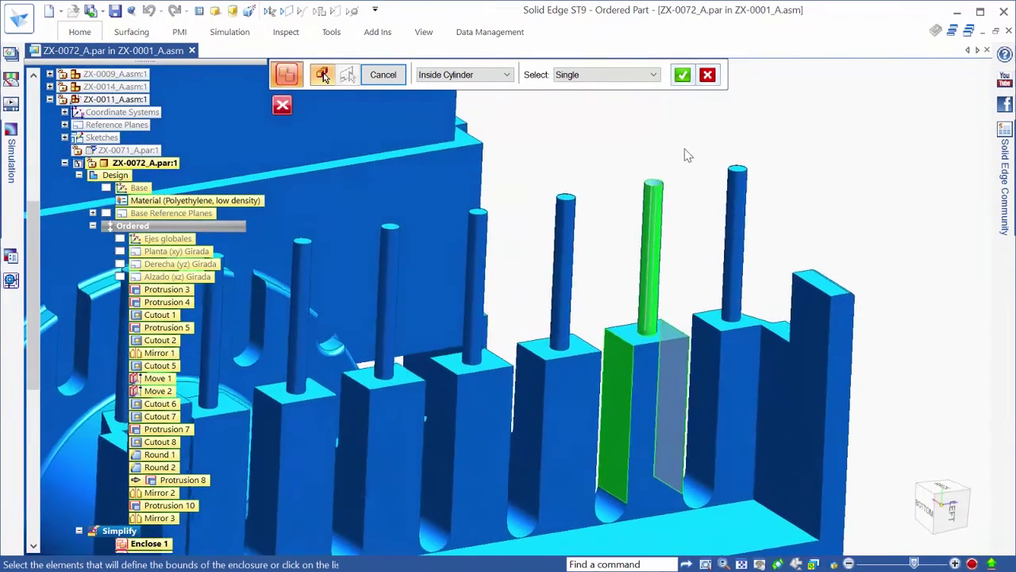
left_click(682, 74)
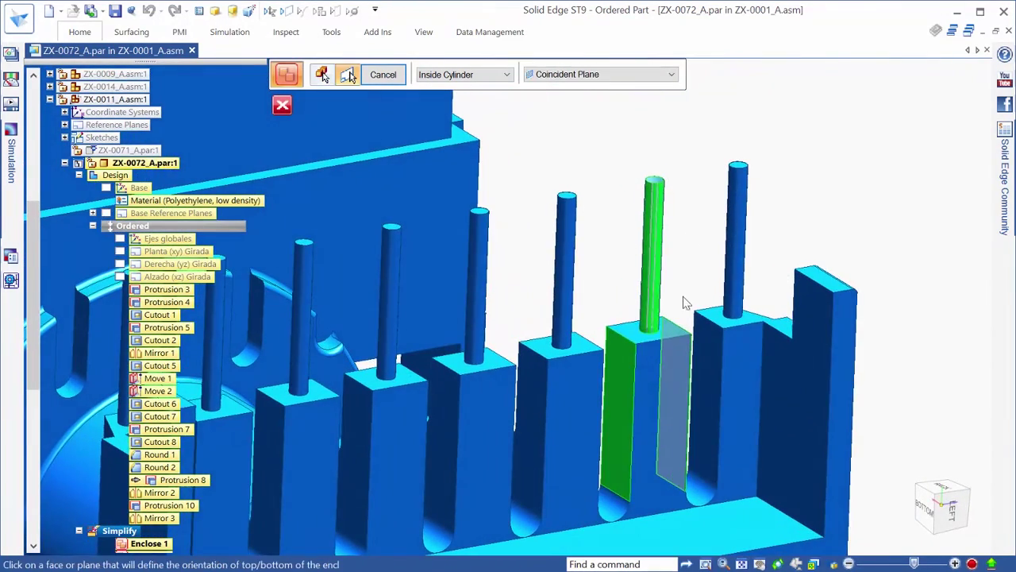
right_click(818, 111)
scroll(826, 59, "down", 3)
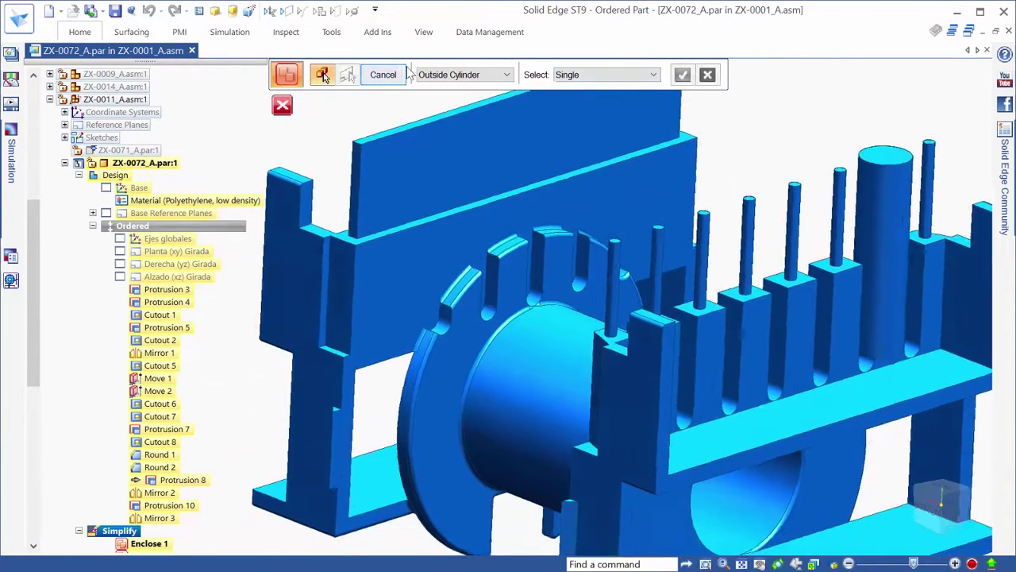
Create an Inside Cylinder enclosure around the slotted spool flange with a 1.00 mm offset.
left_click(460, 75)
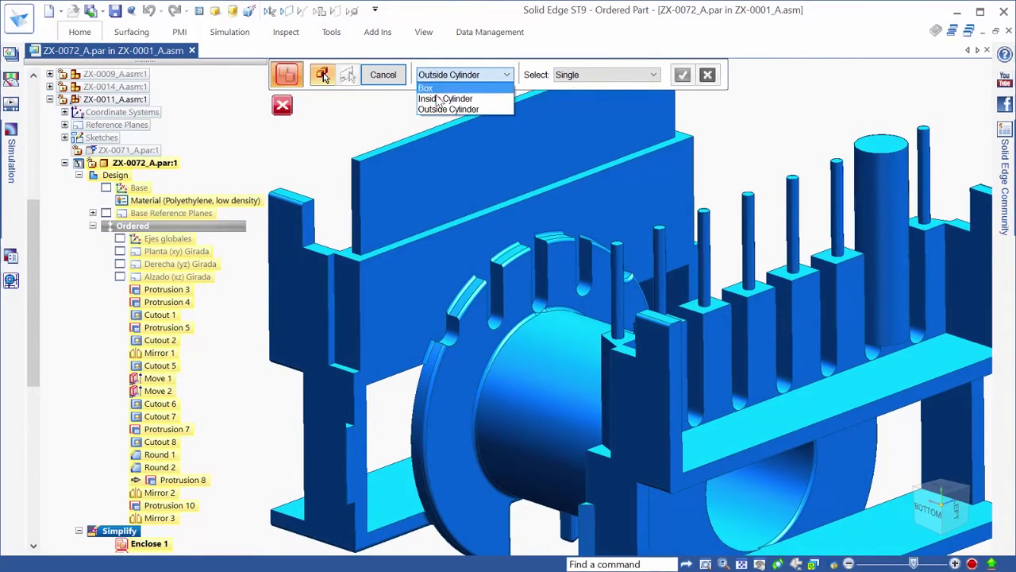
left_click(443, 99)
left_click(457, 365)
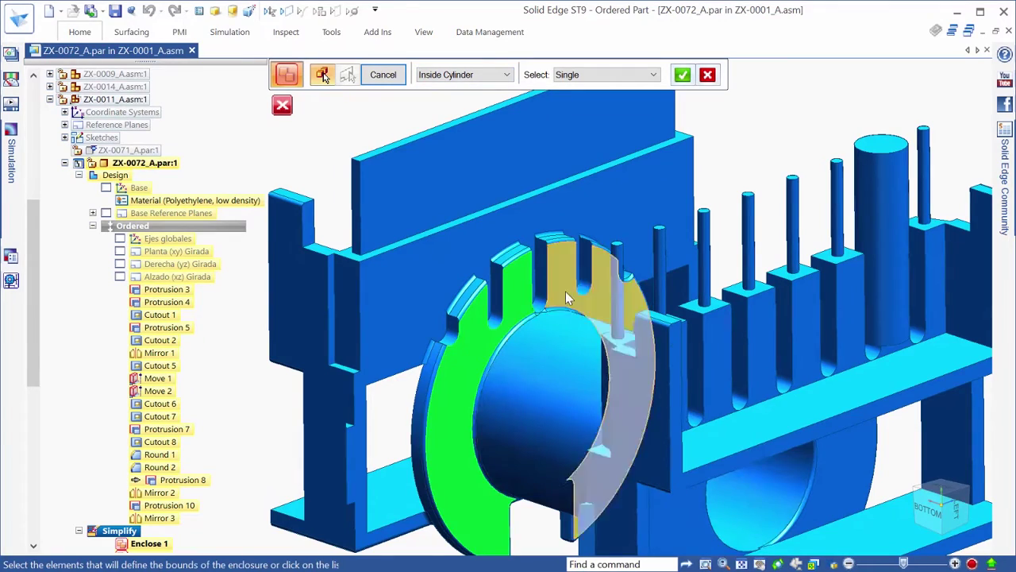
middle_click_drag(457, 365, 428, 356)
left_click(428, 357)
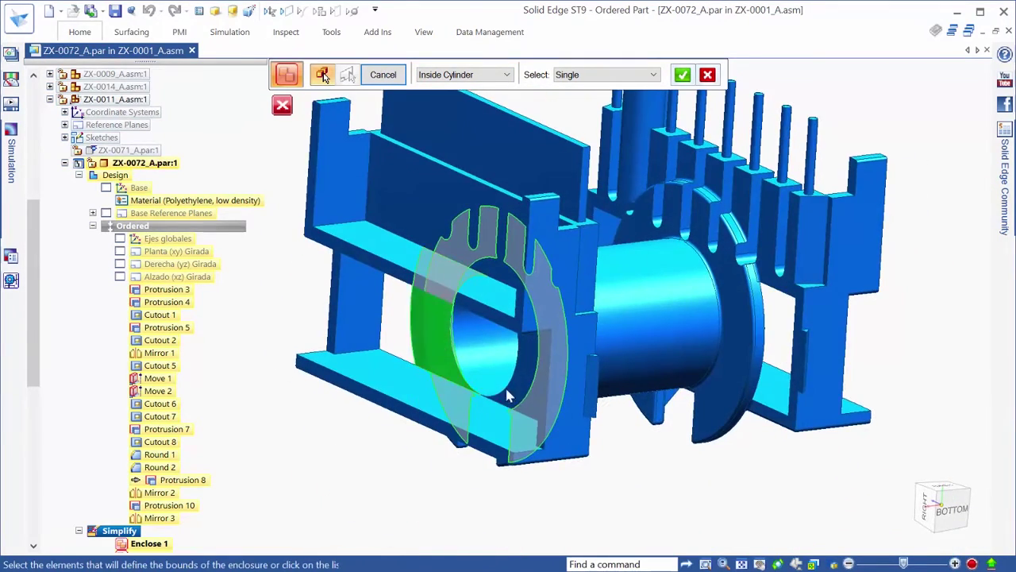
middle_click_drag(548, 495, 306, 134)
scroll(306, 134, "up", 3)
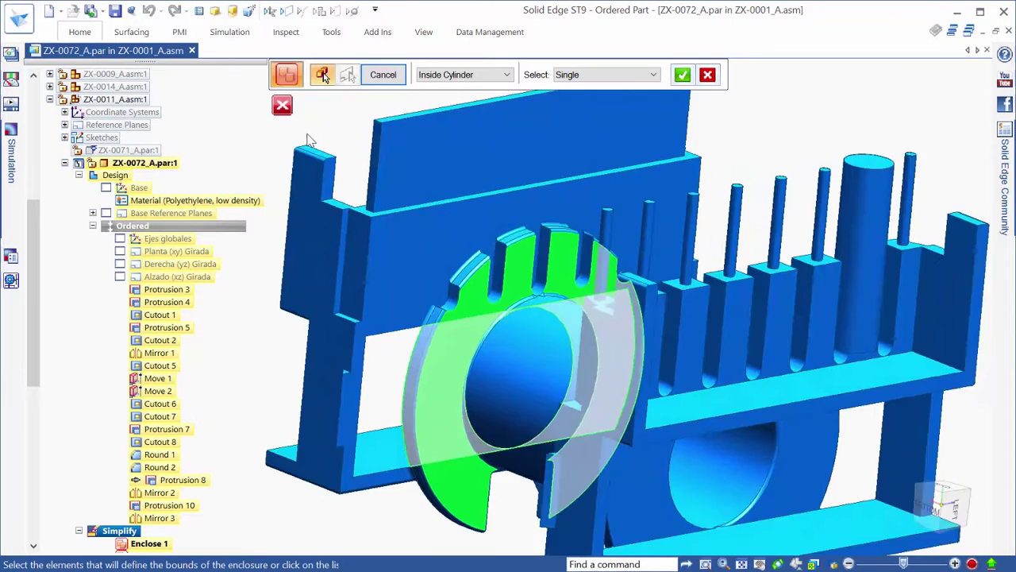
right_click(314, 125)
left_click(385, 278)
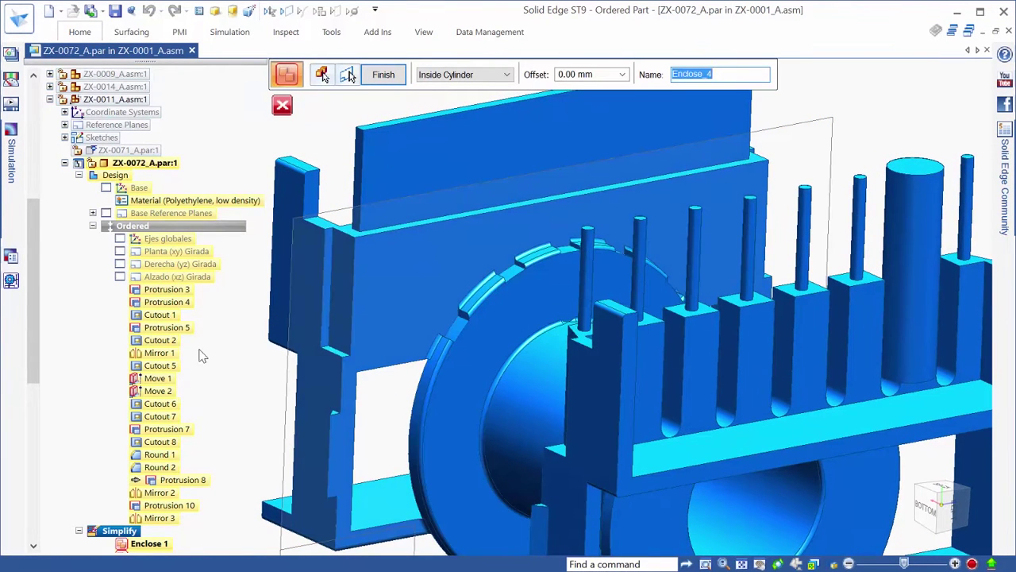
key("Tab")
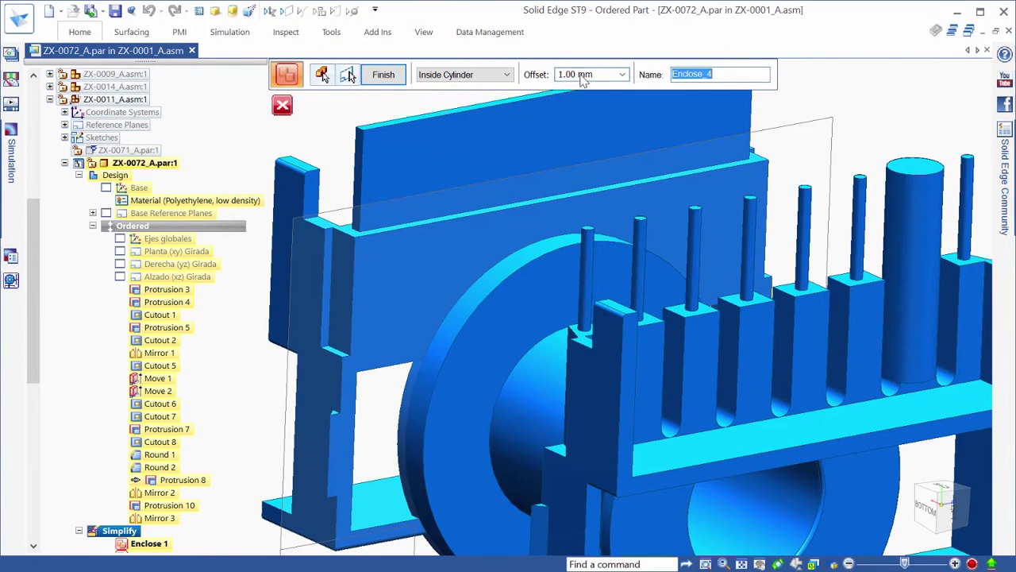
left_click(383, 75)
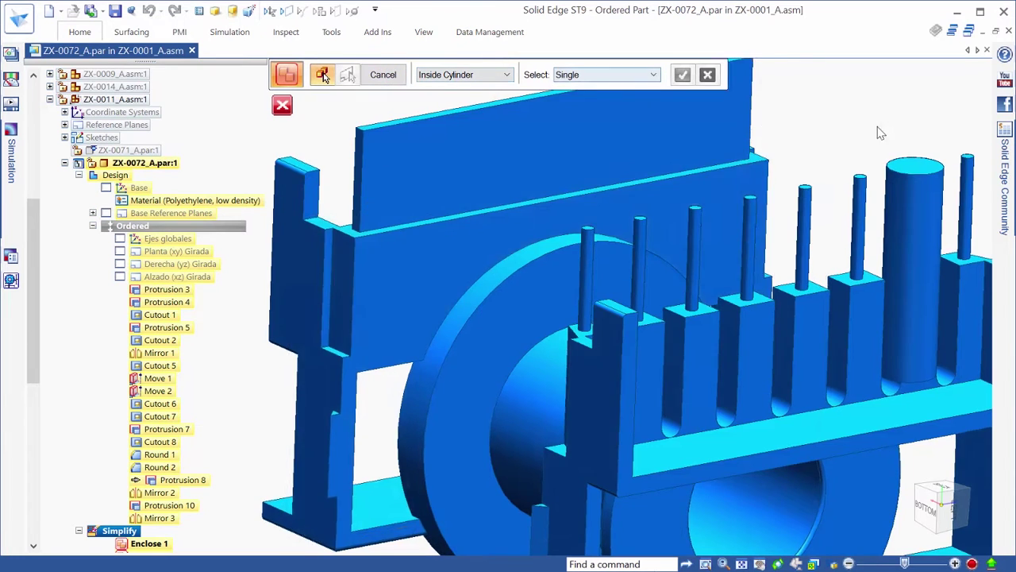
Enclose the whole part in a Box, using Body selection and a 1.00 mm offset.
left_click(508, 76)
left_click(433, 85)
left_click(564, 76)
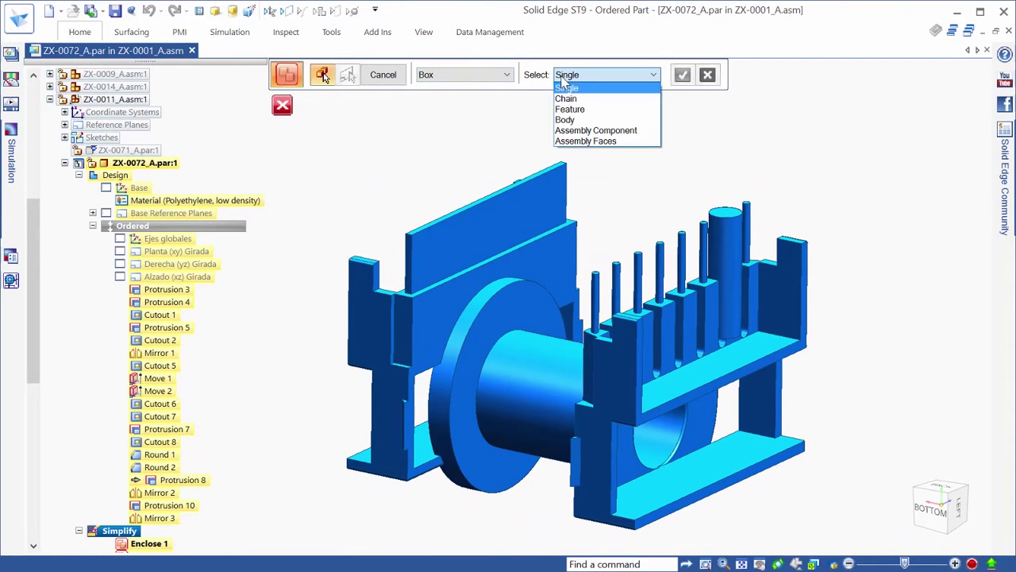
left_click(564, 119)
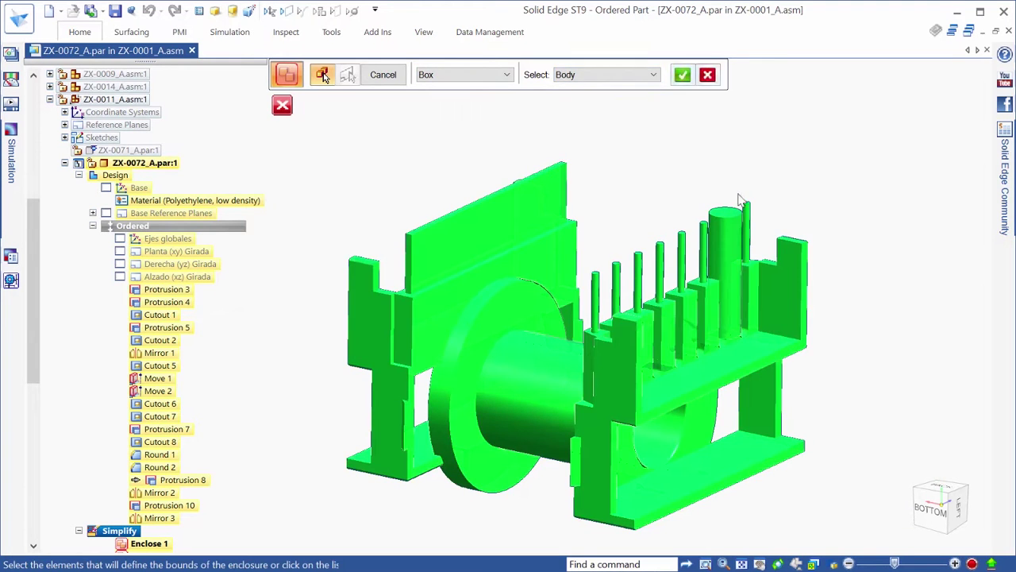
left_click(682, 75)
left_click(721, 132)
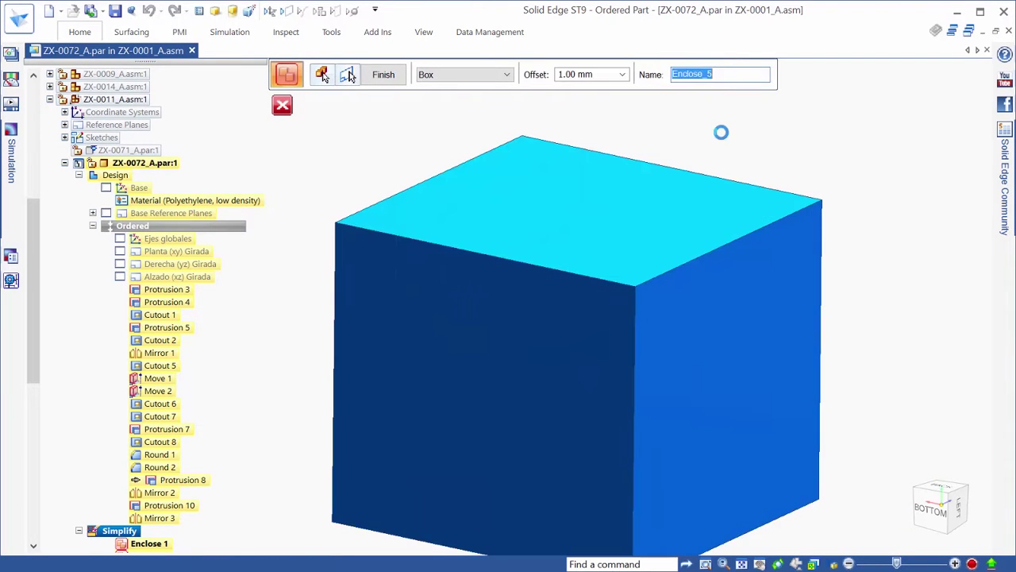
left_click(388, 75)
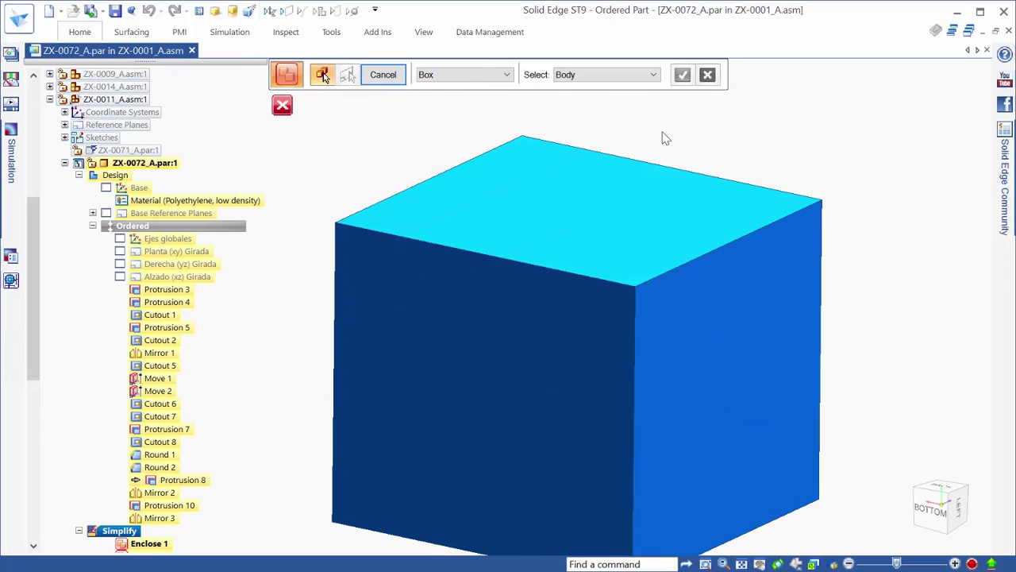
key("Escape")
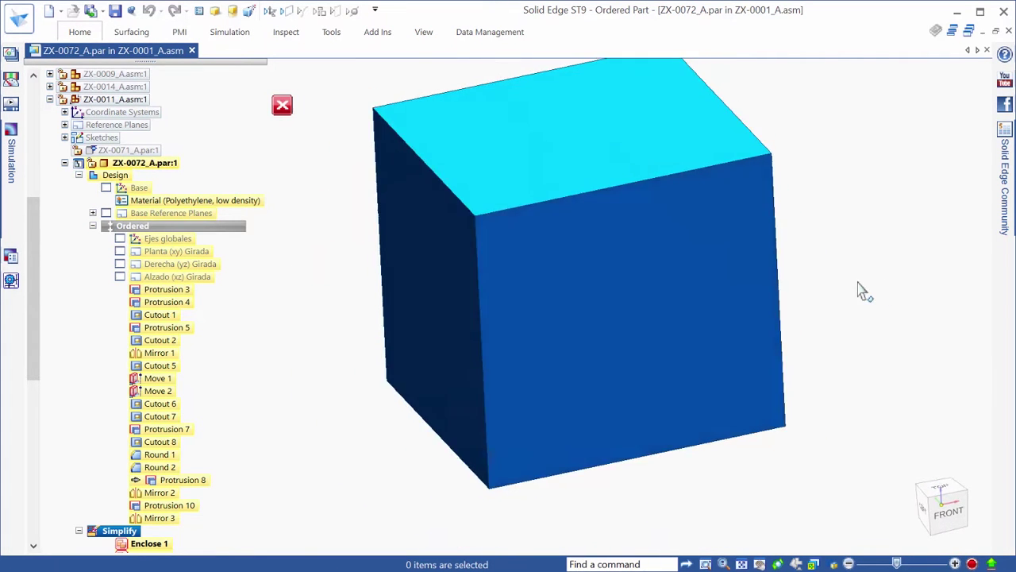
Close the in-place edit and switch ZX-0072_A to its simplified version in the ZX-0001_A assembly.
left_click(420, 33)
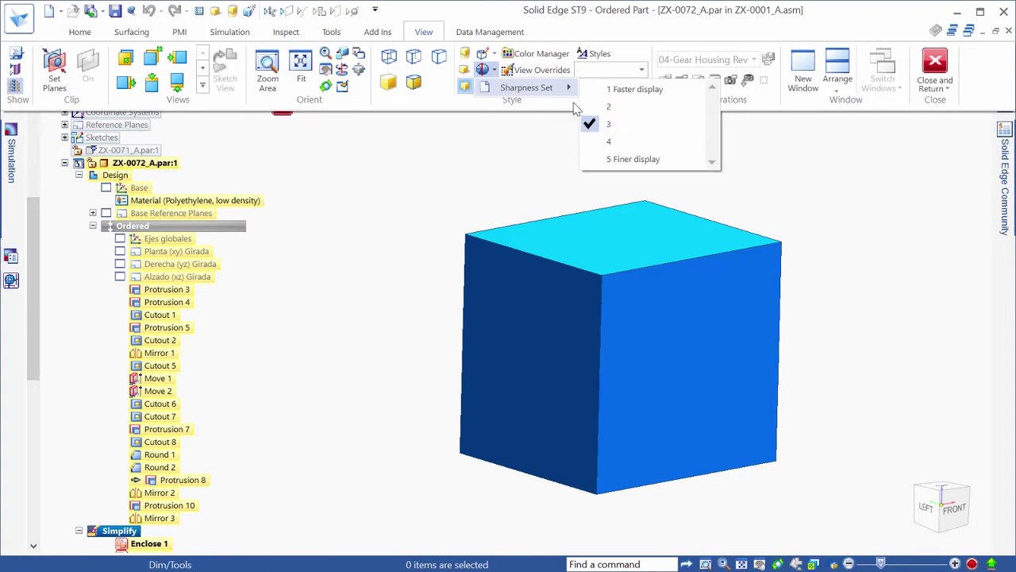
left_click(595, 113)
left_click(283, 105)
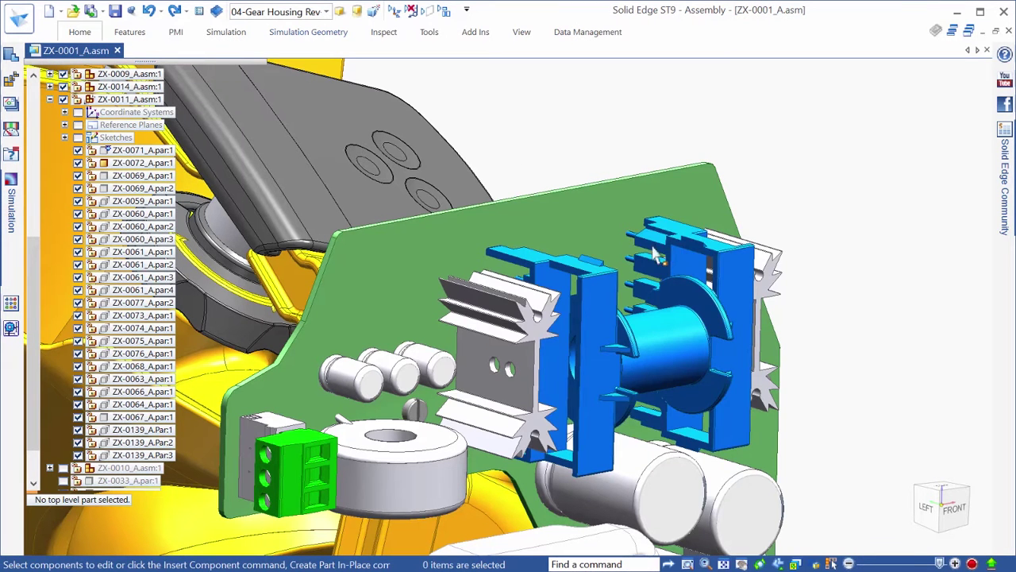
right_click(654, 251)
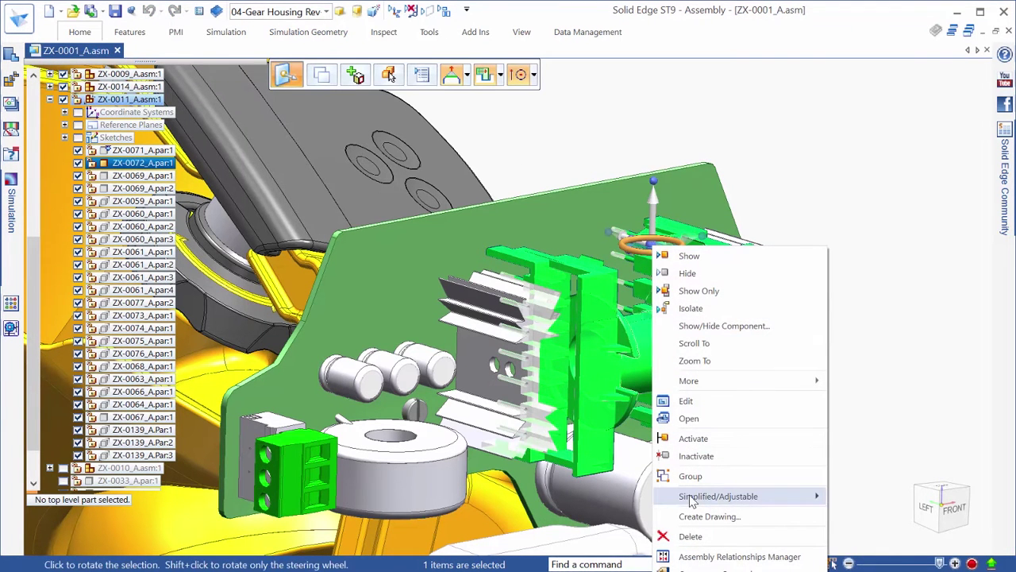
mouse_move(689, 500)
left_click(861, 497)
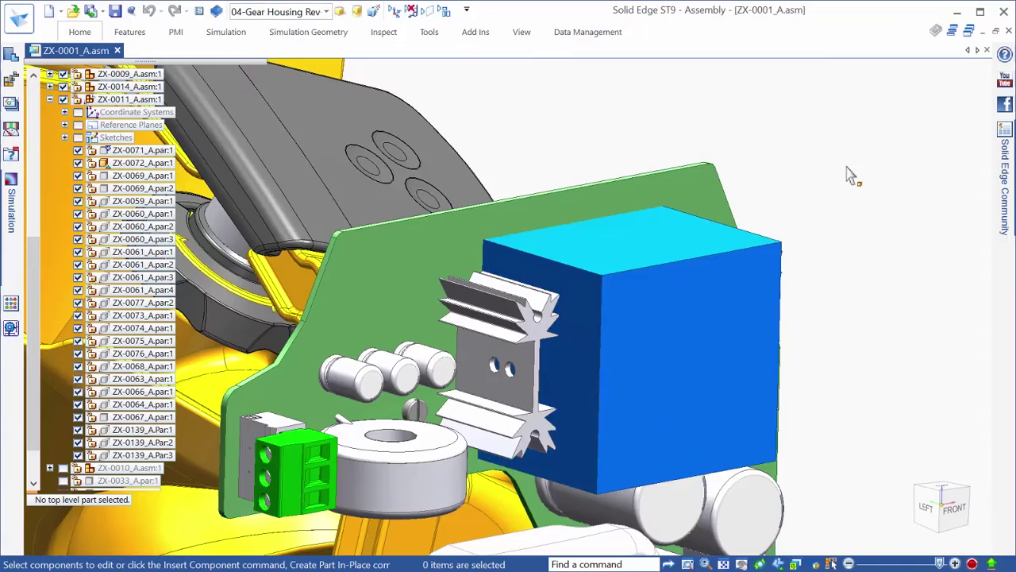
key("ctrl+i")
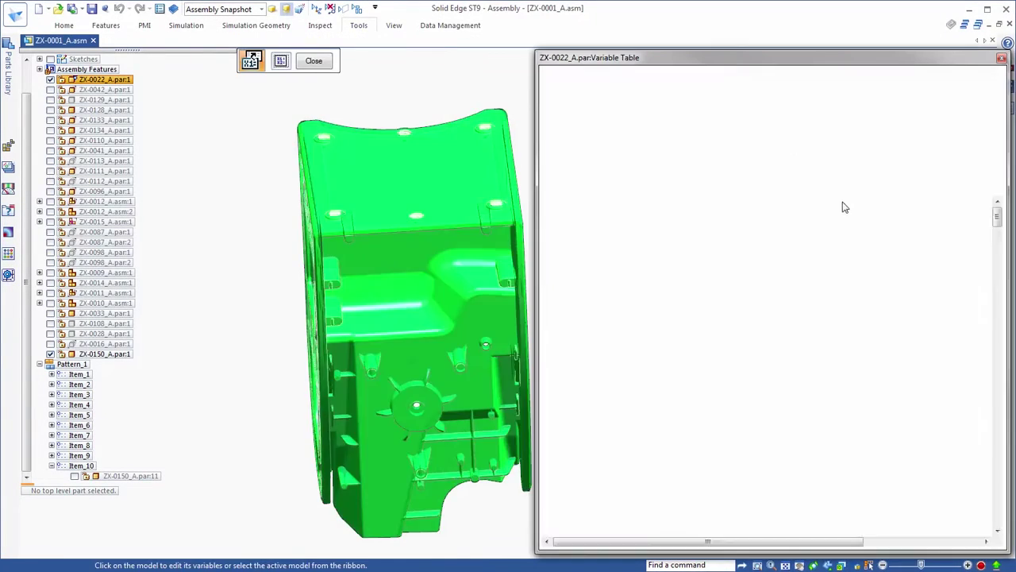
Show the variables of ZX-0022_A grouped by model structure instead of as a flat list in the Variable Table.
scroll(465, 123, "up", 4)
scroll(465, 123, "down", 2)
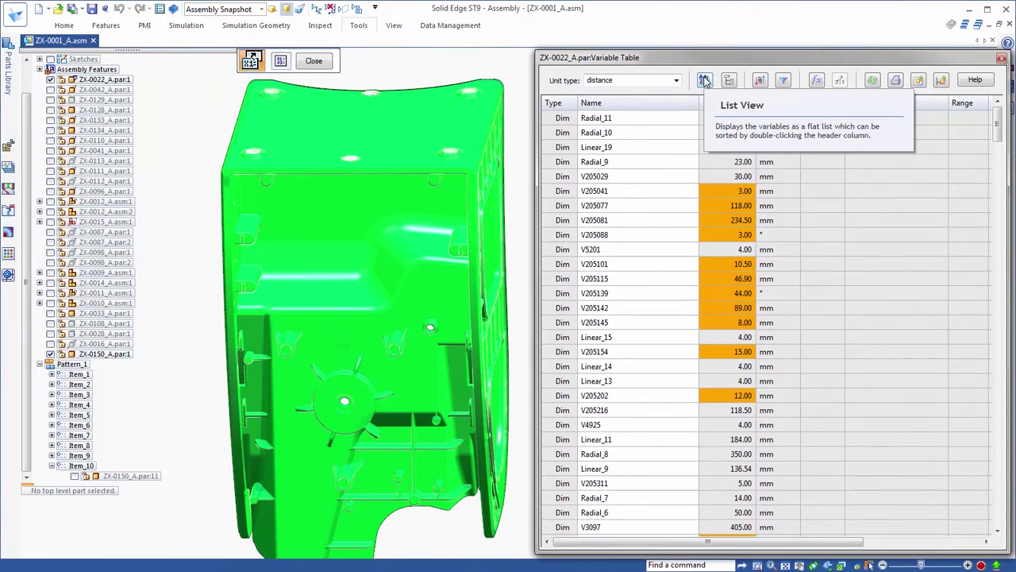
left_click(728, 81)
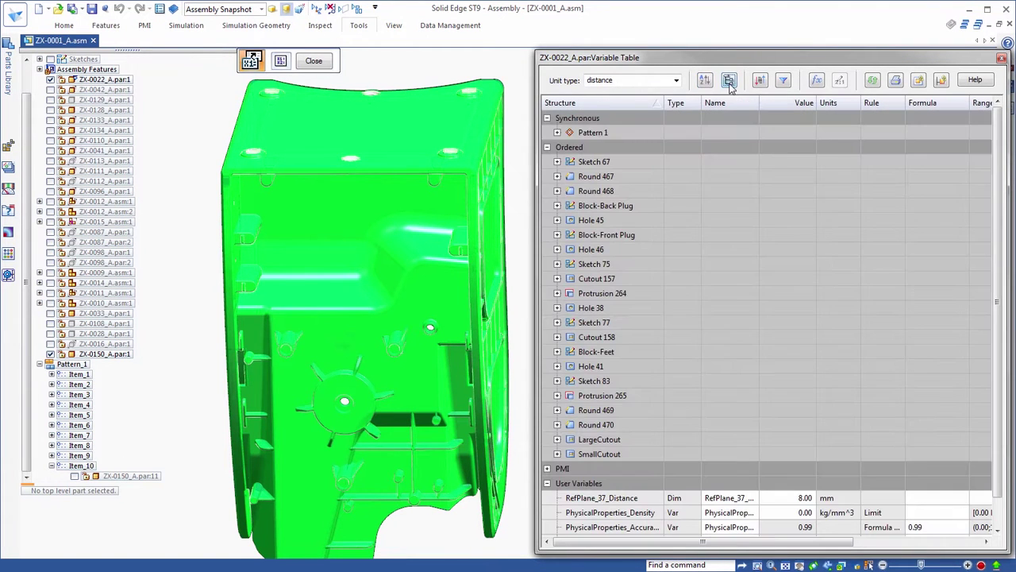
left_click_drag(998, 162, 1006, 121)
scroll(401, 536, "up", 5)
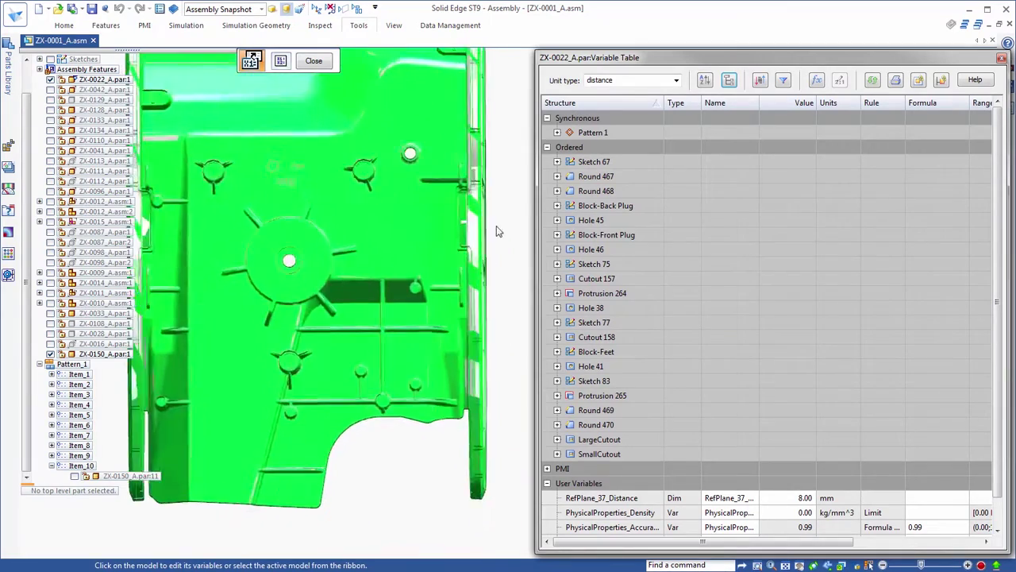
Expand the LargeCutout and SmallCutout variables of ZX-0022_A and set LargeHole to 30 mm.
scroll(413, 539, "up", 4)
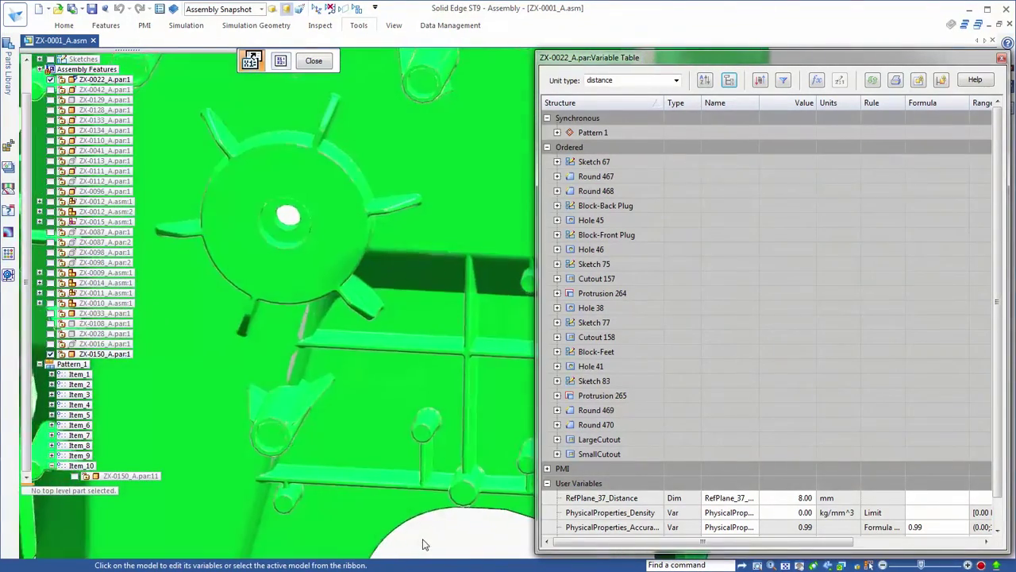
scroll(422, 544, "up", 1)
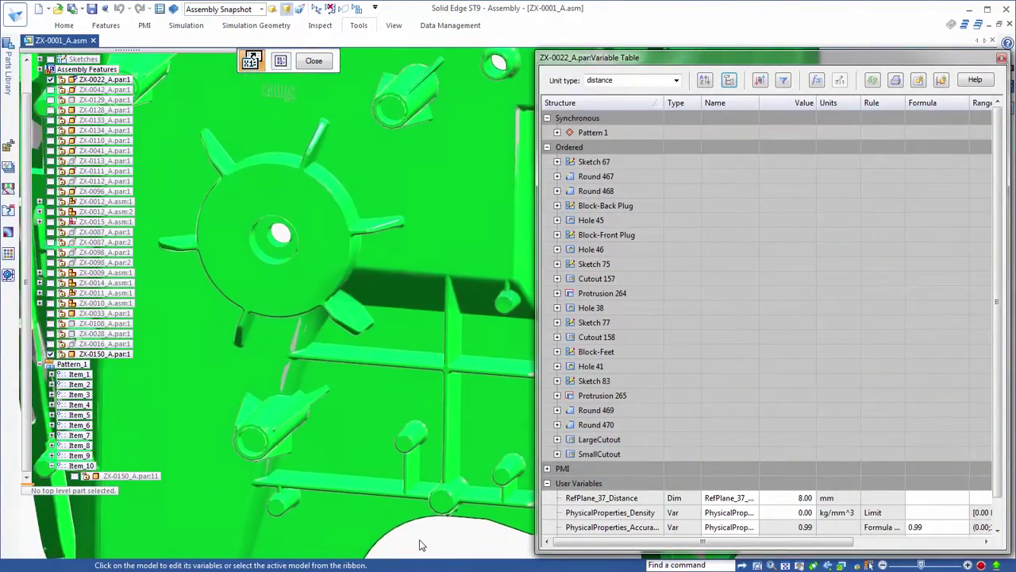
left_click(557, 439)
left_click(557, 484)
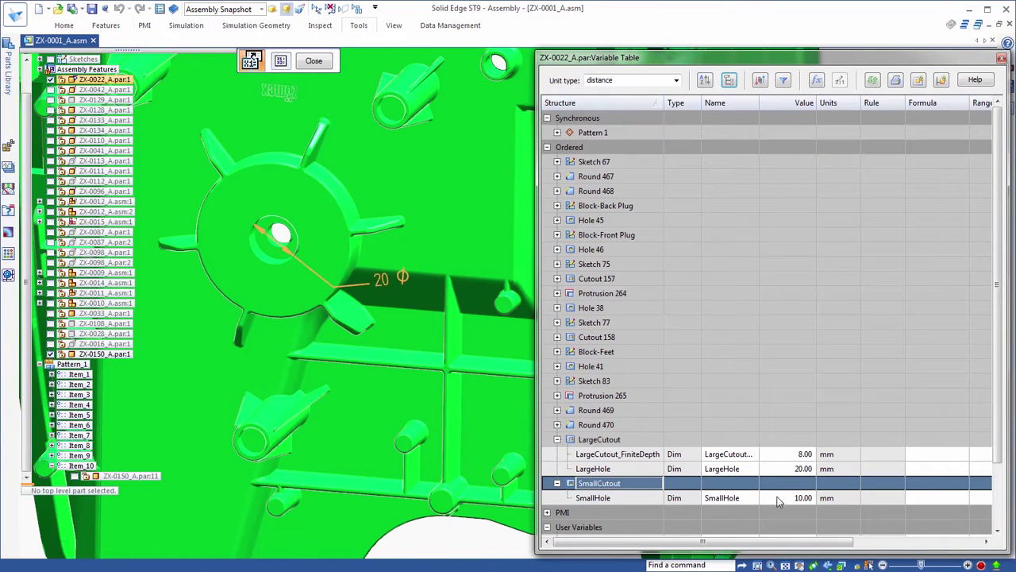
left_click(808, 469)
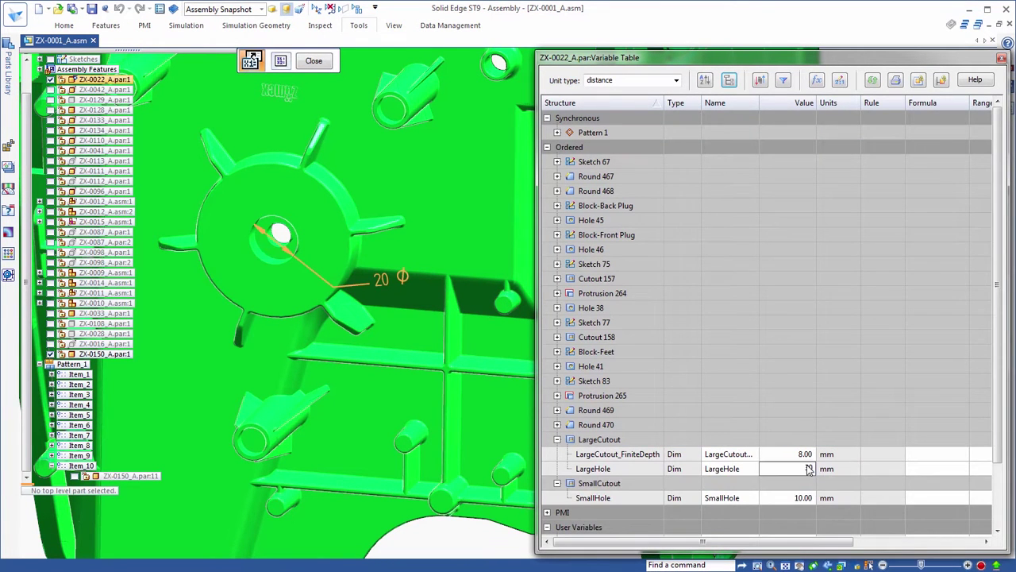
type("30")
key("Return")
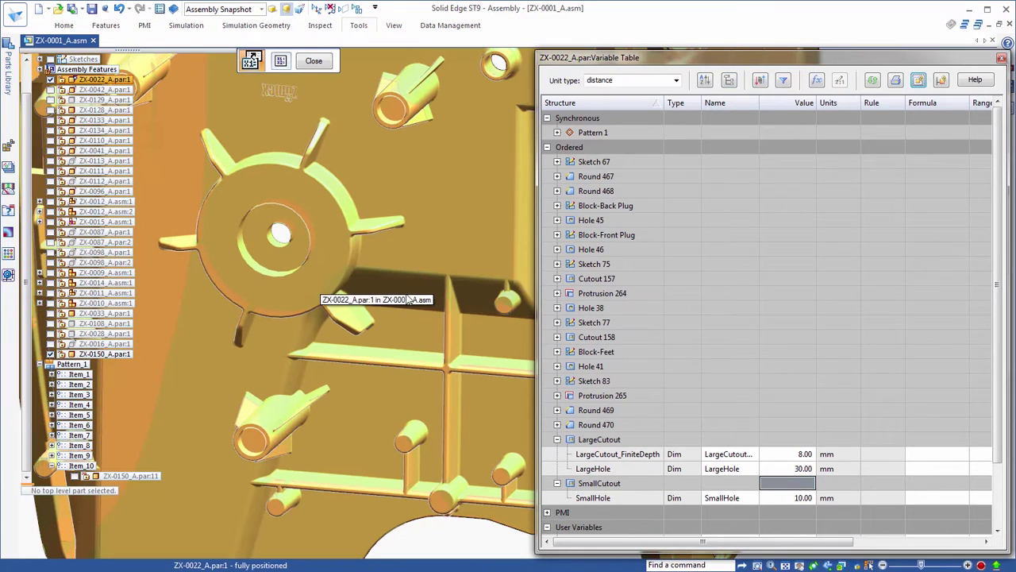
Drive LargeHole with the formula SmallHole +10 and set SmallHole to 45 mm.
left_click(931, 468)
type("S")
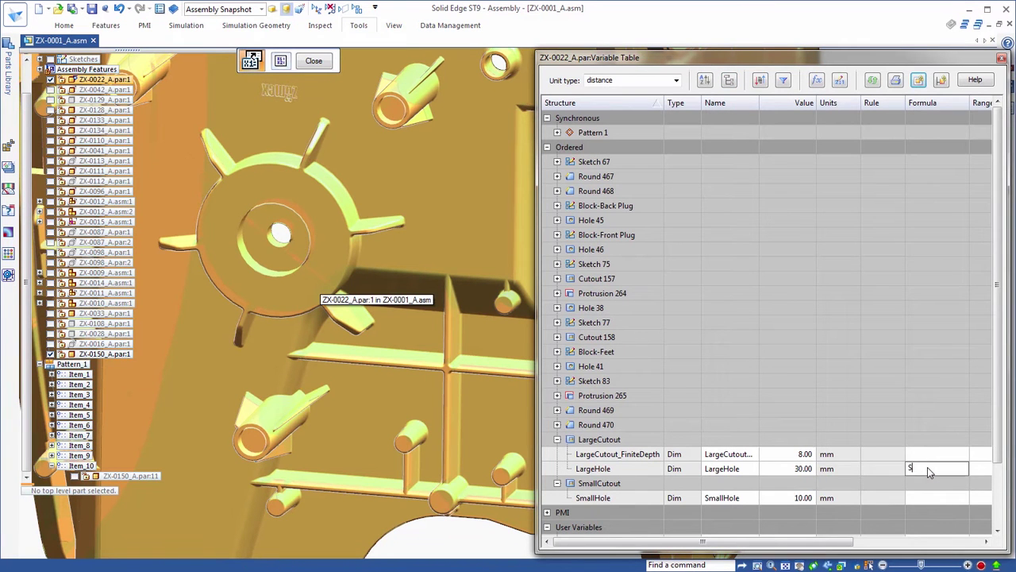
type("mallHole +10")
left_click(802, 497)
type("45")
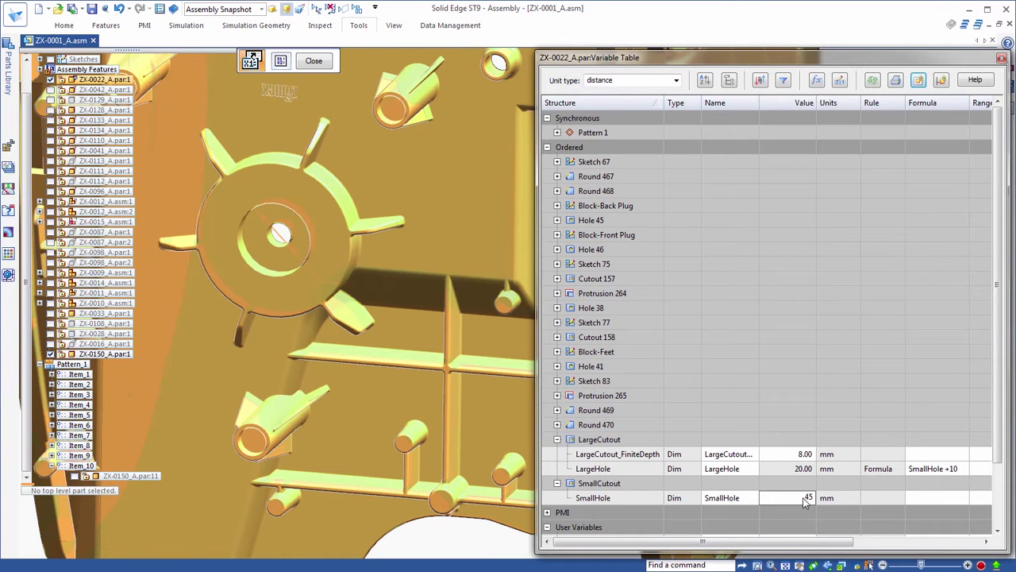
key("Return")
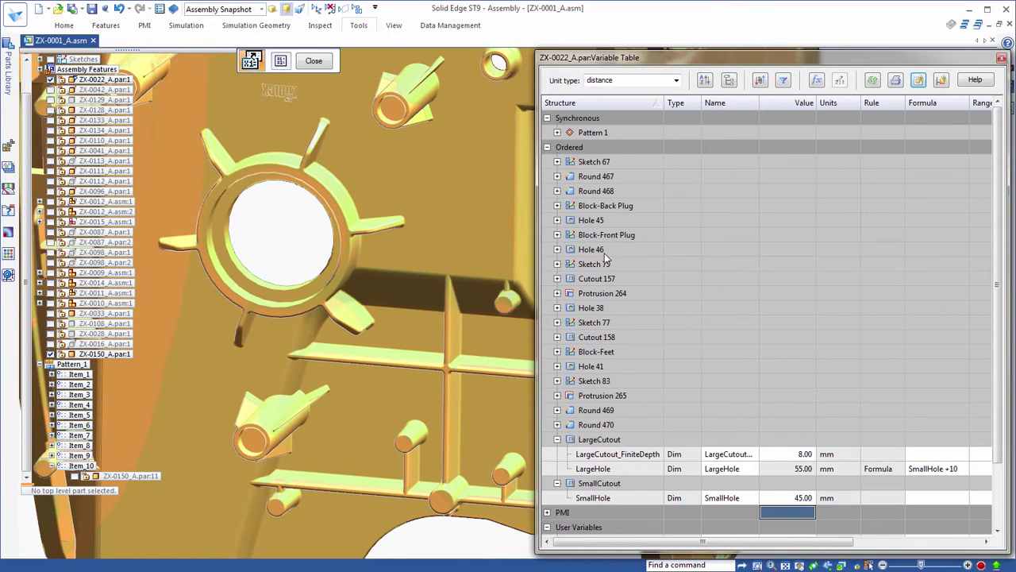
Change the Foot_Master angle in the Block-Feet sketch to 90° and finally to 135°.
left_click(290, 246)
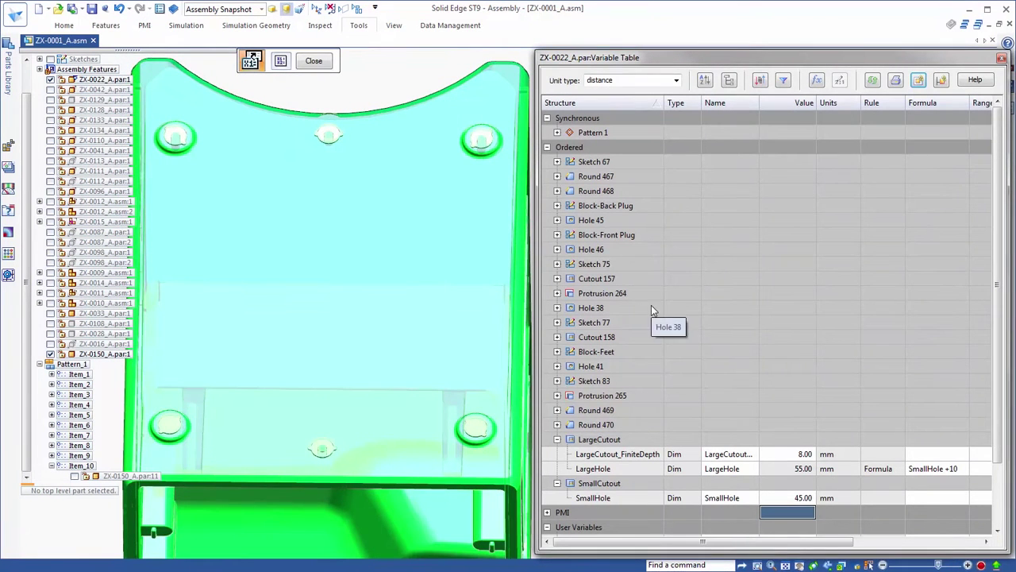
left_click(557, 352)
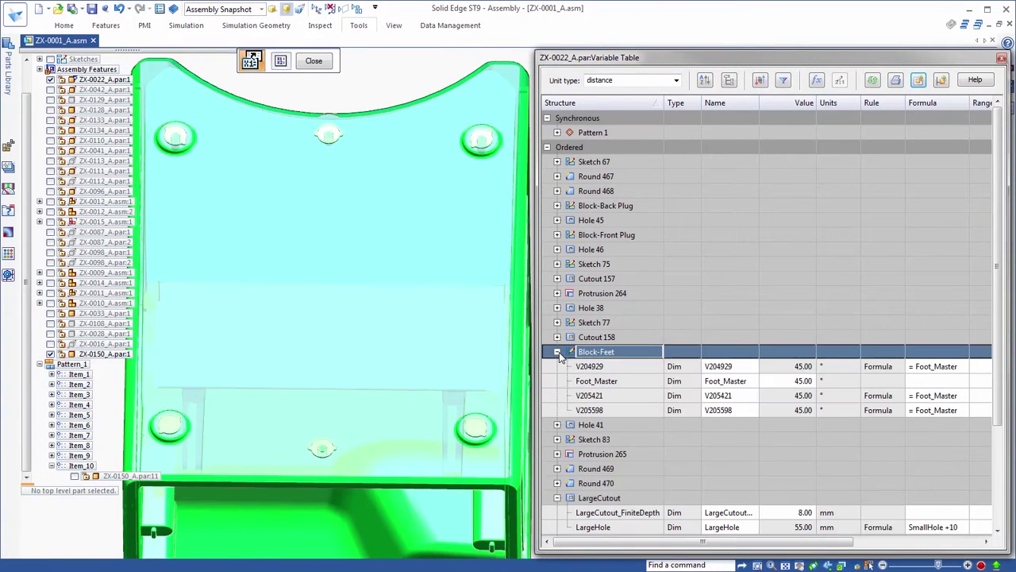
left_click(803, 382)
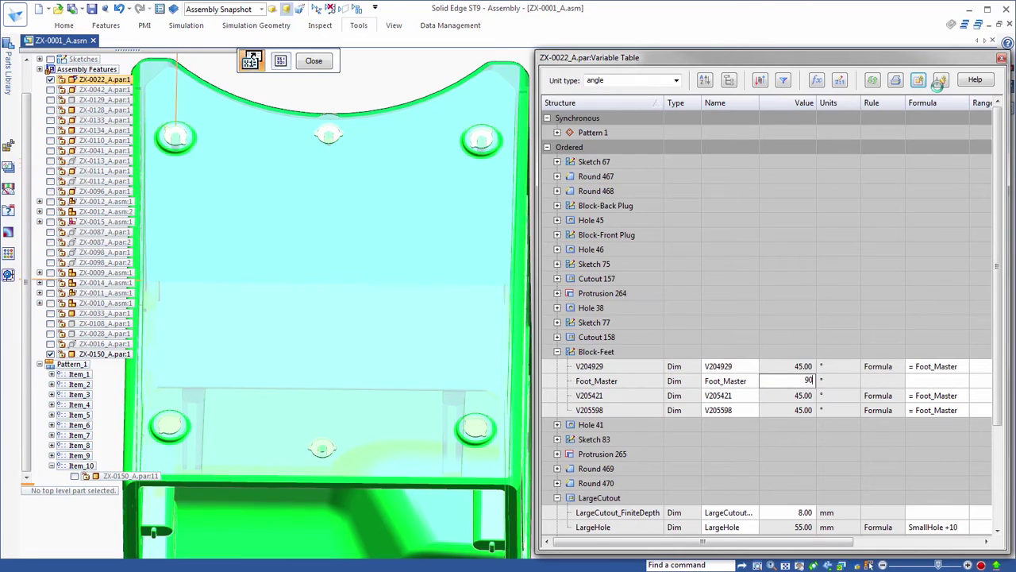
key("Return")
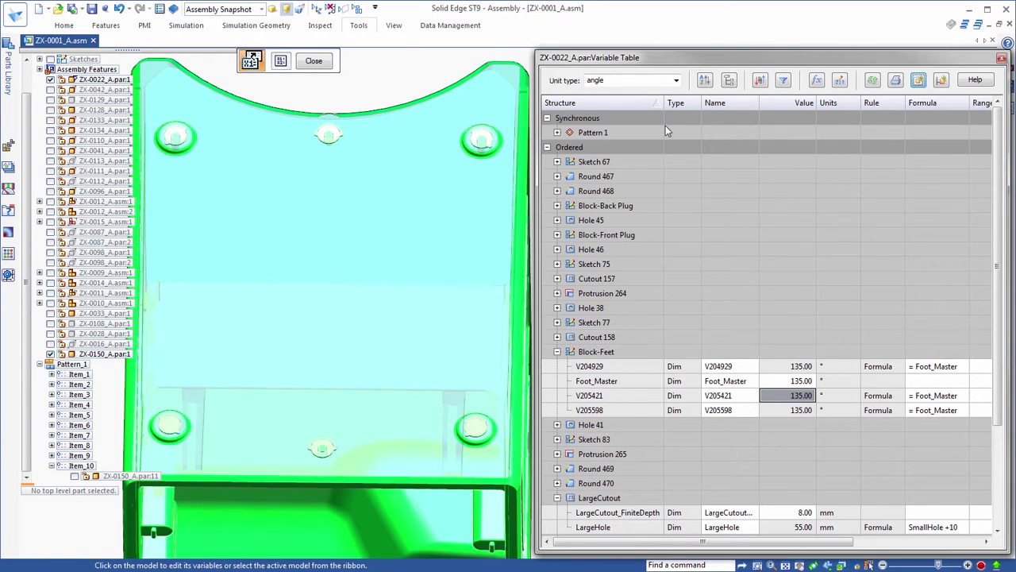
Collapse the Block-Feet, LargeCutout and SmallCutout groups and return the Variable Table to a flat list.
left_click(558, 352)
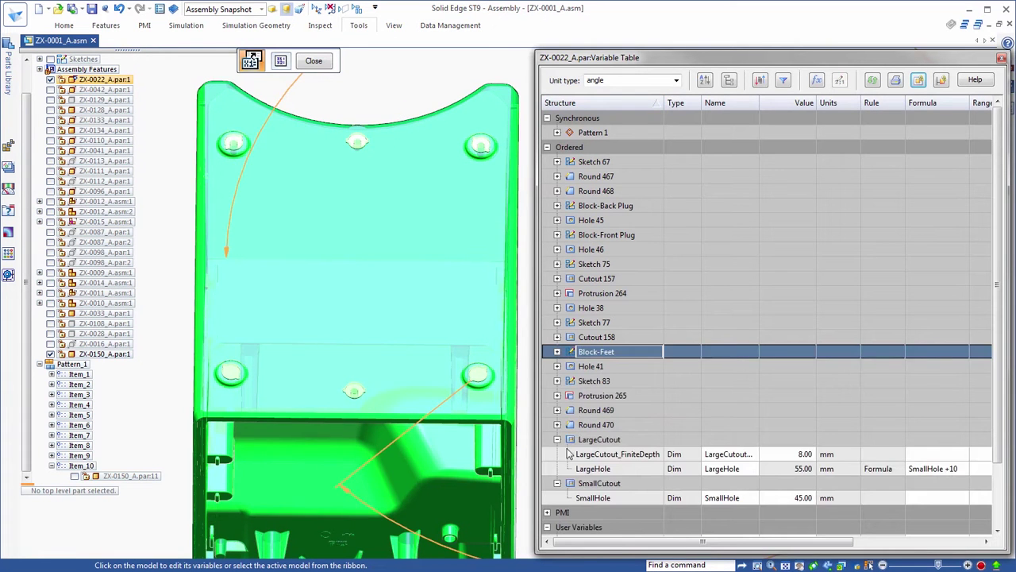
left_click(557, 439)
left_click(557, 453)
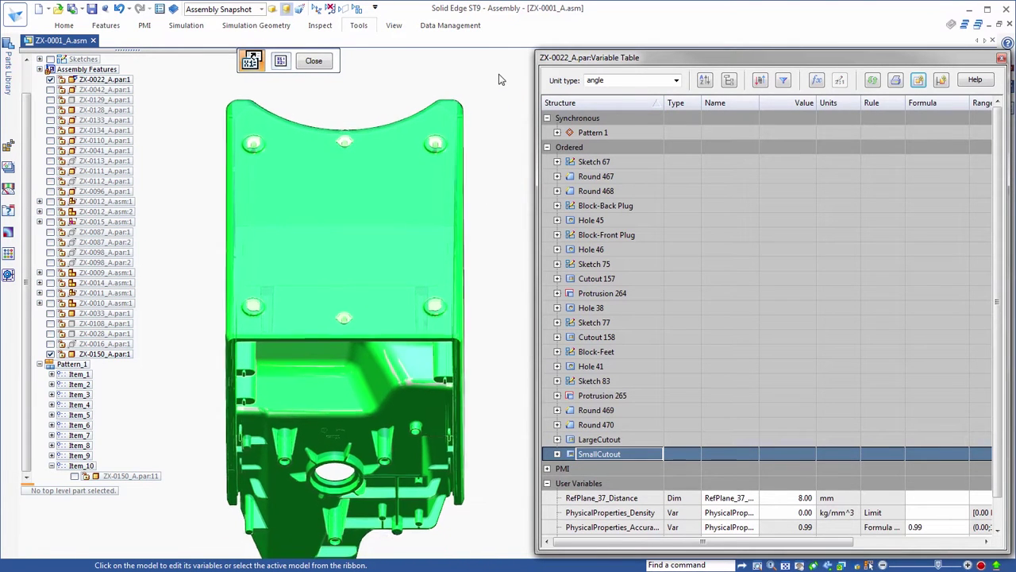
left_click(705, 81)
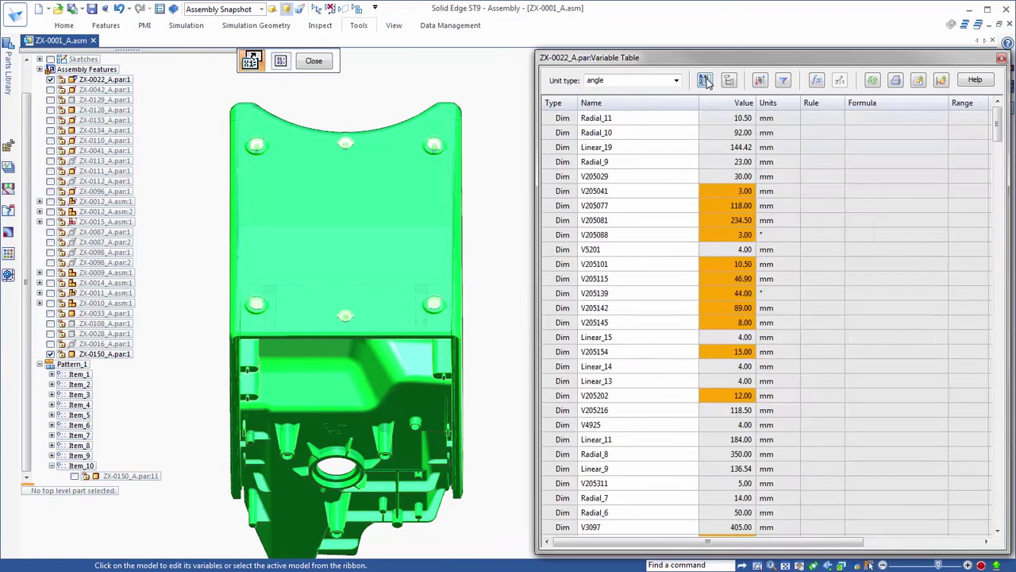
Apply a custom sort to the variables by Name and secondarily by Type, both in ascending order.
left_click(759, 81)
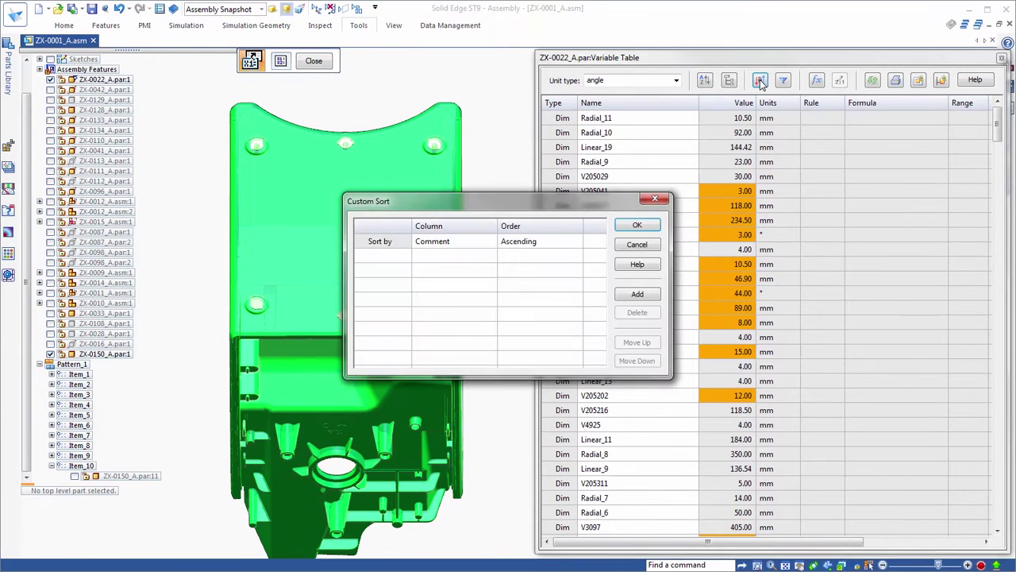
left_click(495, 242)
left_click(491, 242)
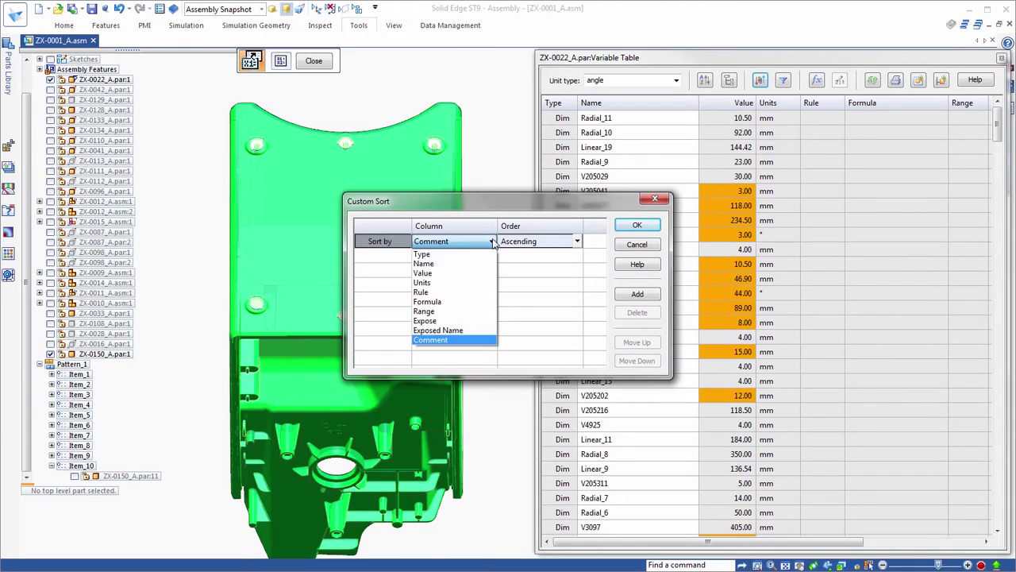
left_click(450, 264)
left_click(637, 293)
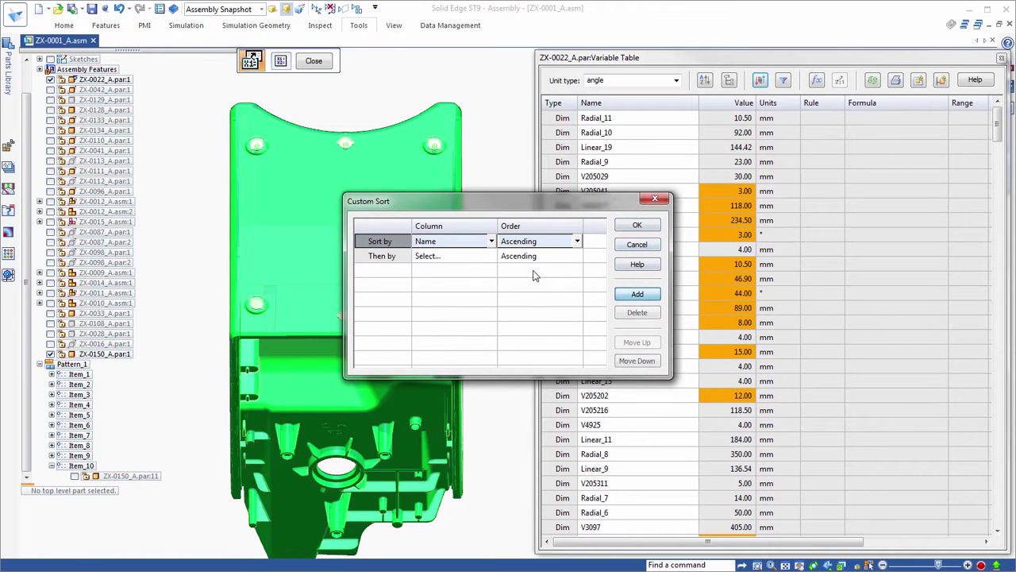
left_click(452, 255)
left_click(491, 256)
left_click(456, 279)
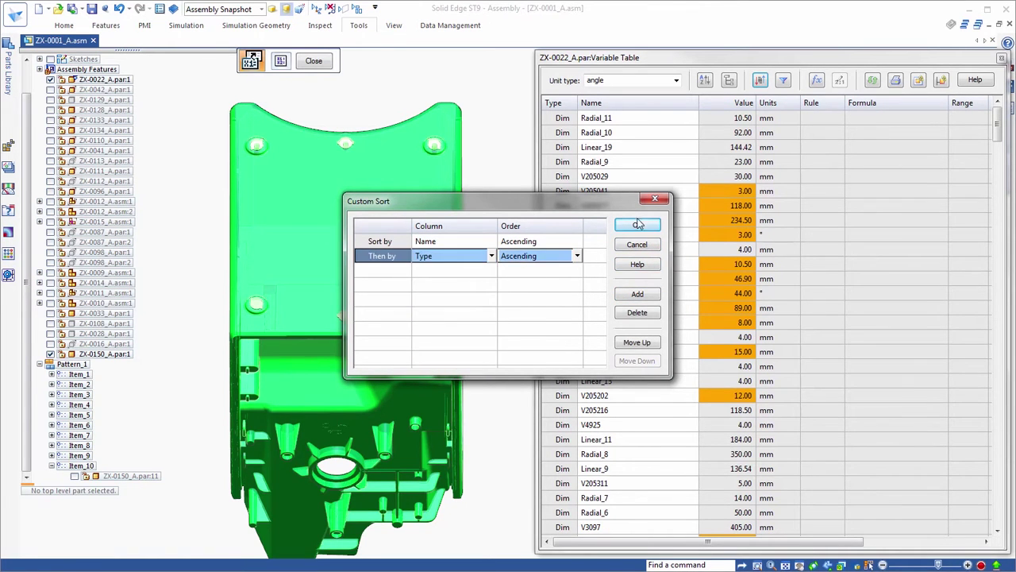
left_click(639, 226)
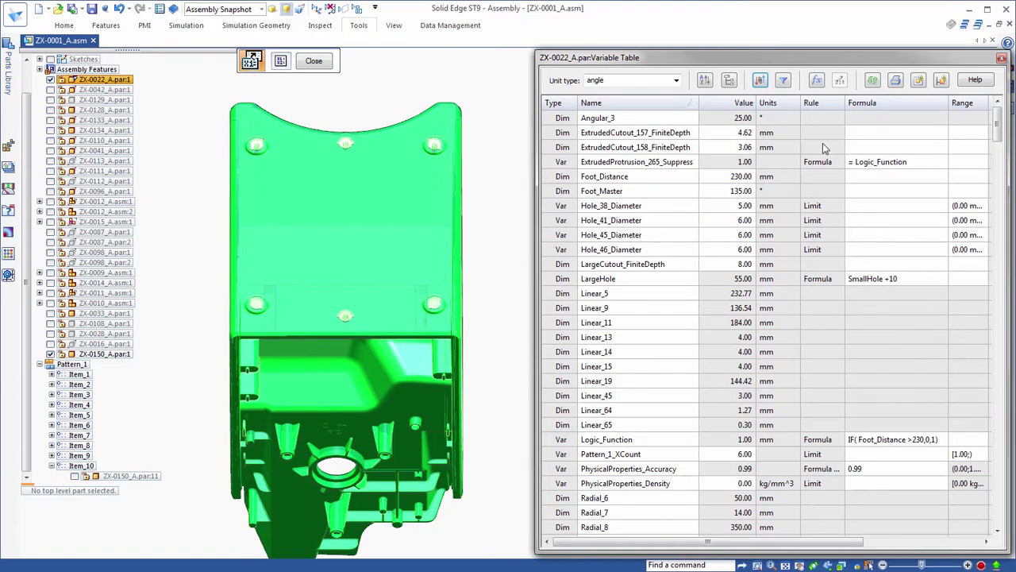
Examine the Math & Trig and Logical functions in the Function Wizard and close it without inserting one.
left_click(817, 81)
left_click(644, 179)
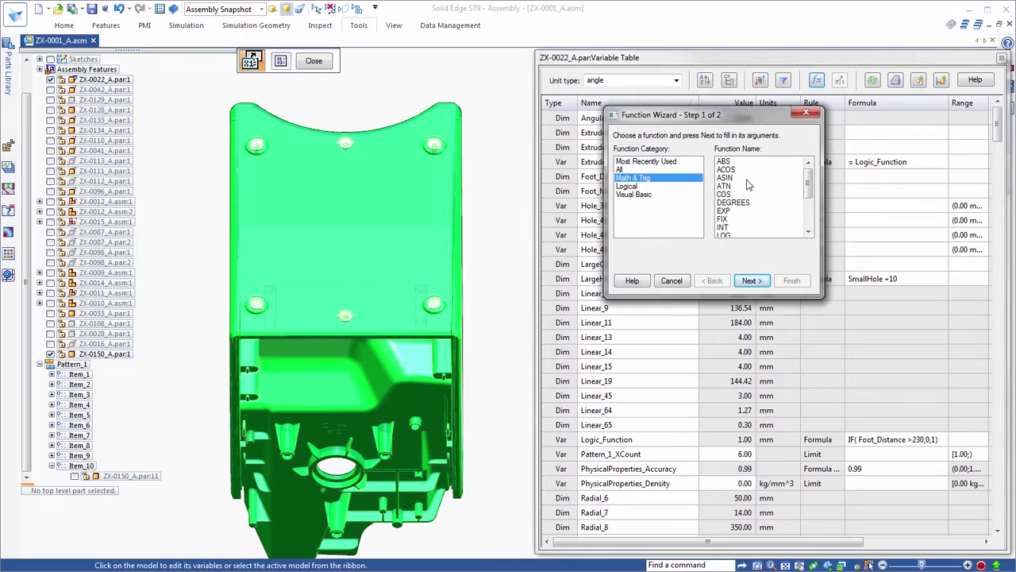
left_click_drag(810, 185, 809, 216)
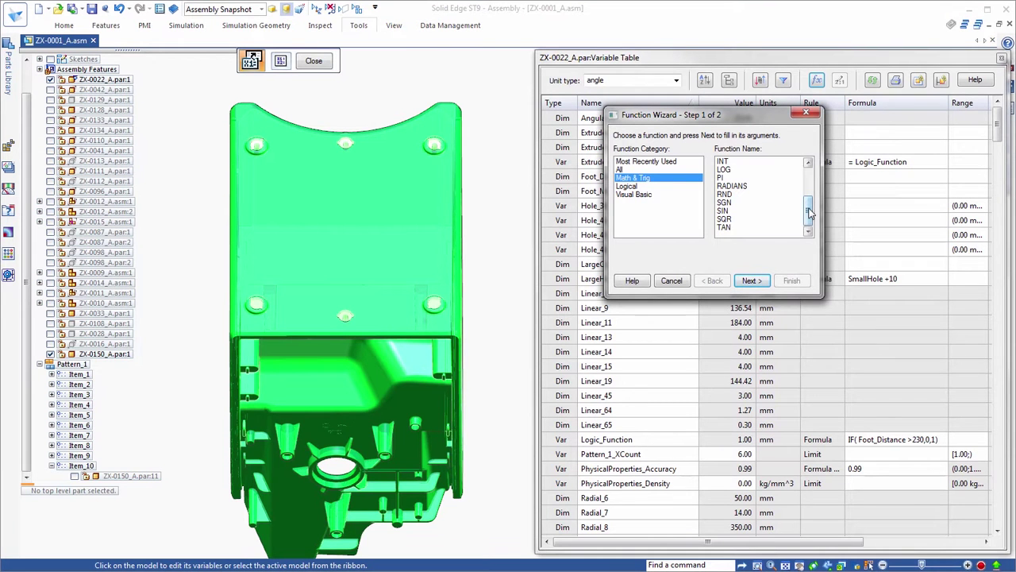
left_click(627, 186)
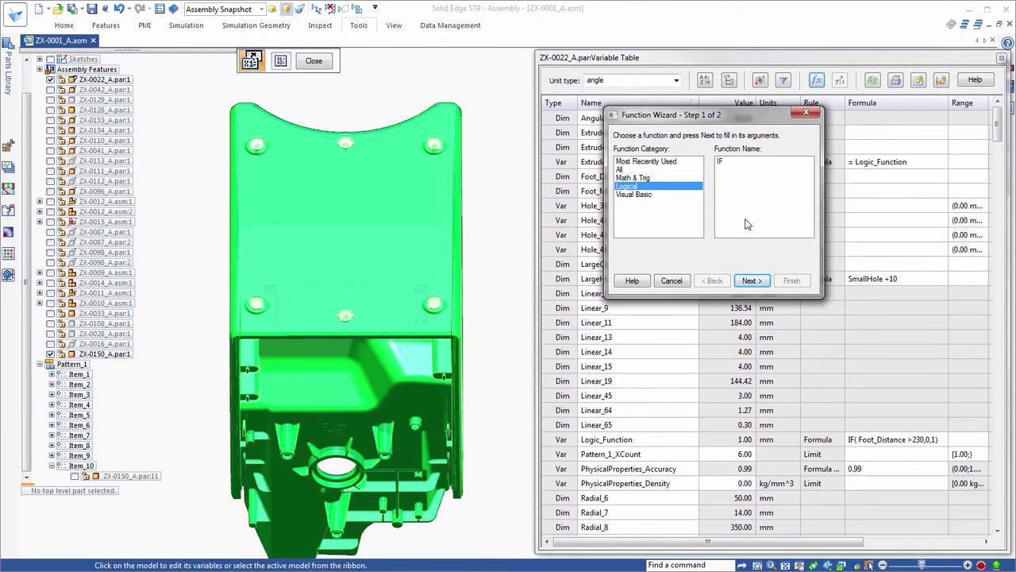
left_click(751, 280)
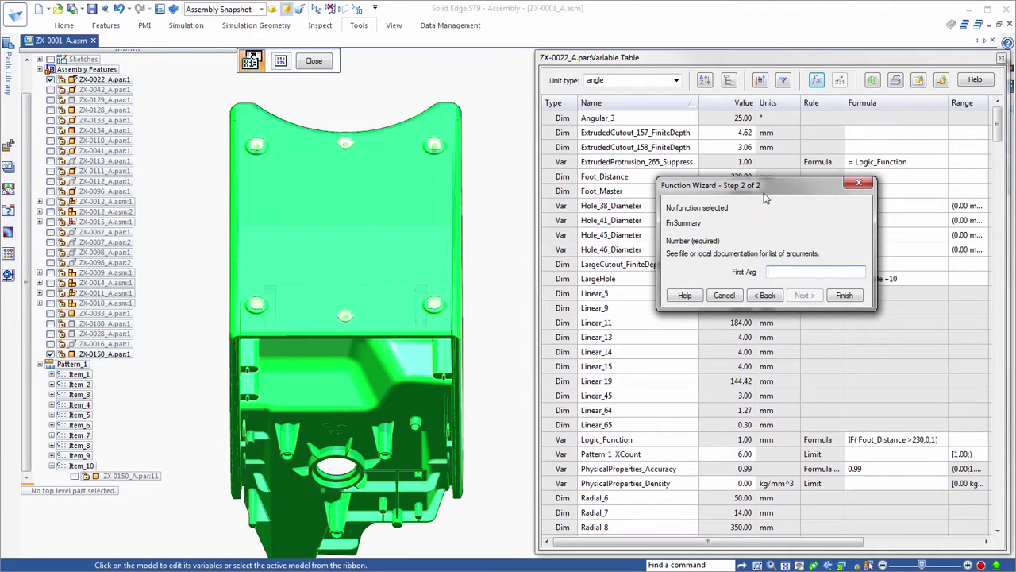
left_click(867, 185)
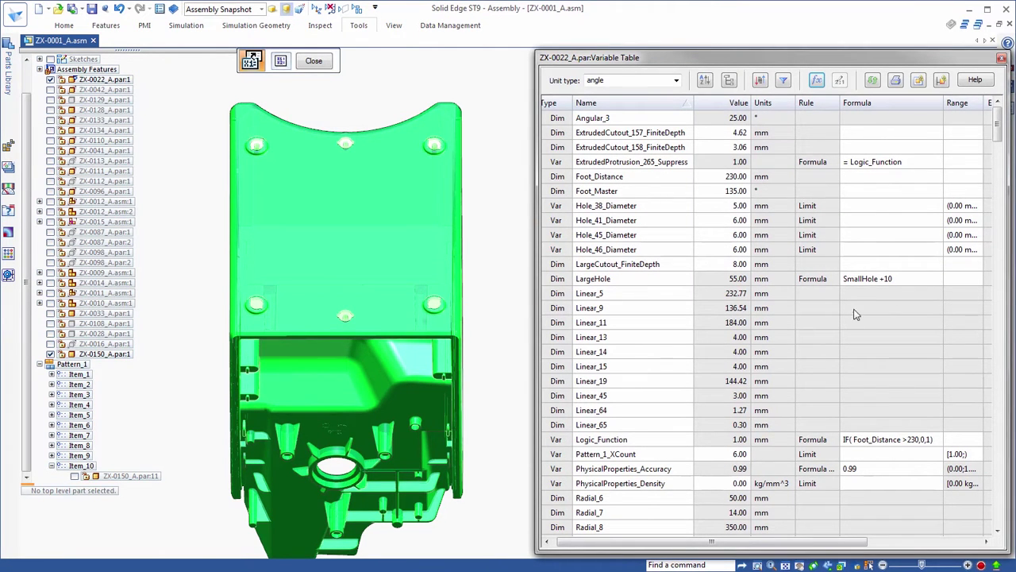
Set Foot_Distance to 250 mm and close the Variable Table.
left_click(735, 177)
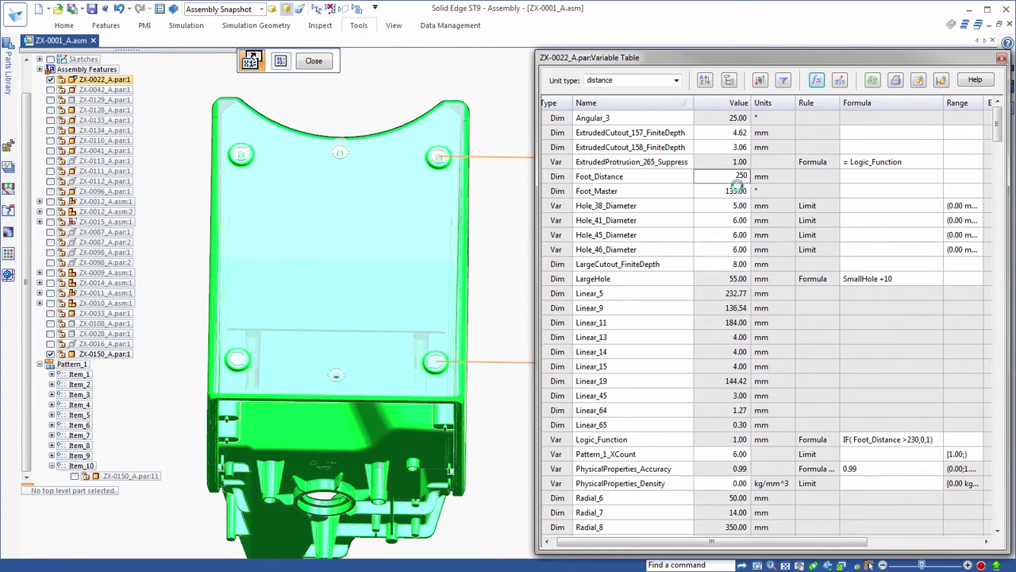
key("Return")
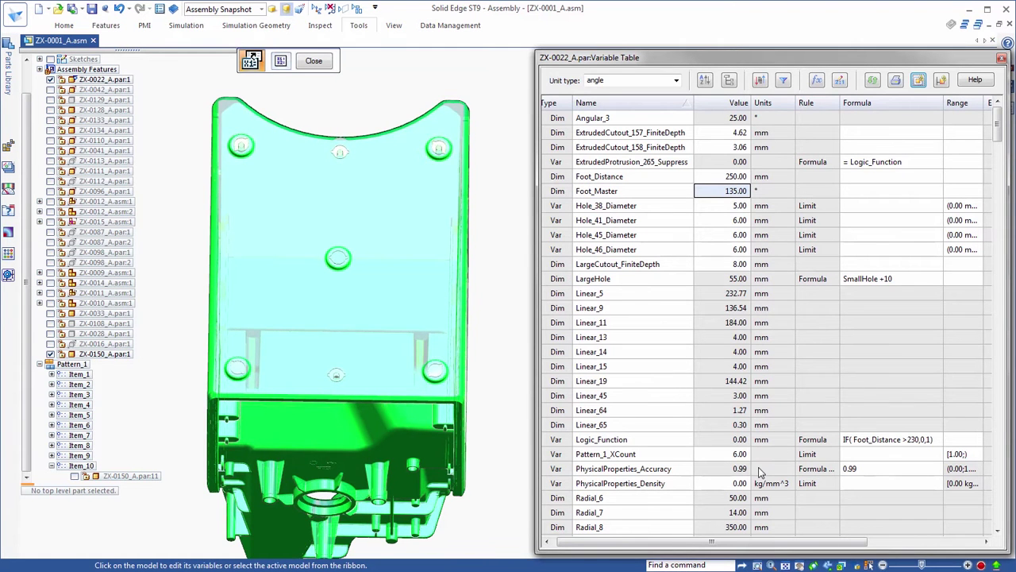
left_click(1002, 61)
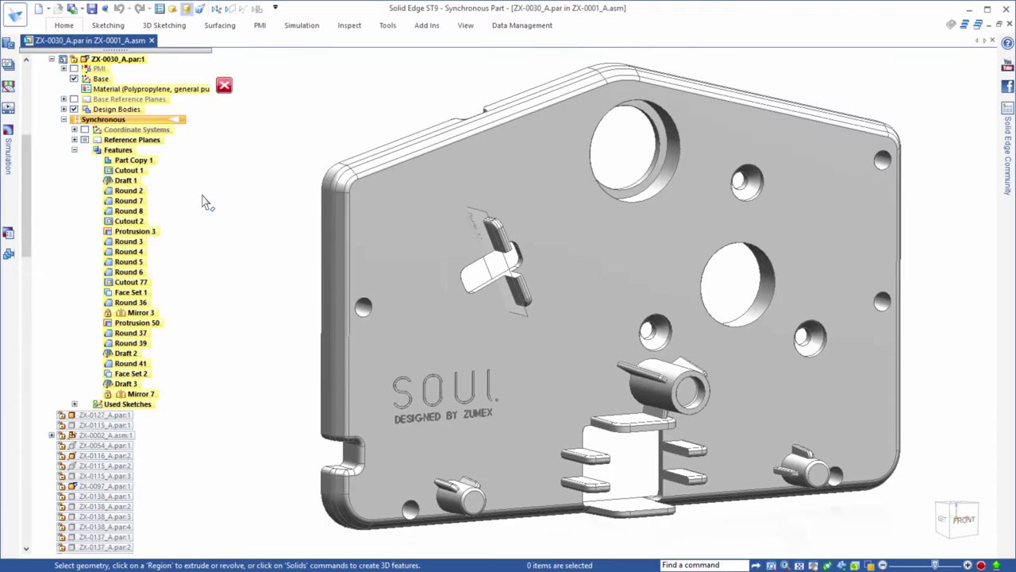
Check ZX-0030_A for out-of-date material data and update its Polypropylene, general purpose properties in the Material Table.
right_click(143, 94)
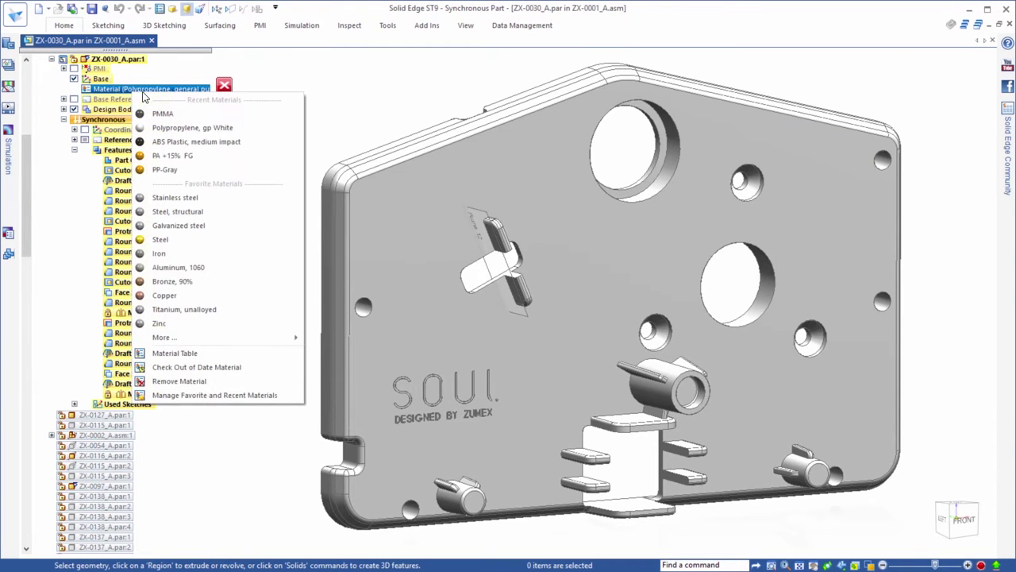
left_click(168, 368)
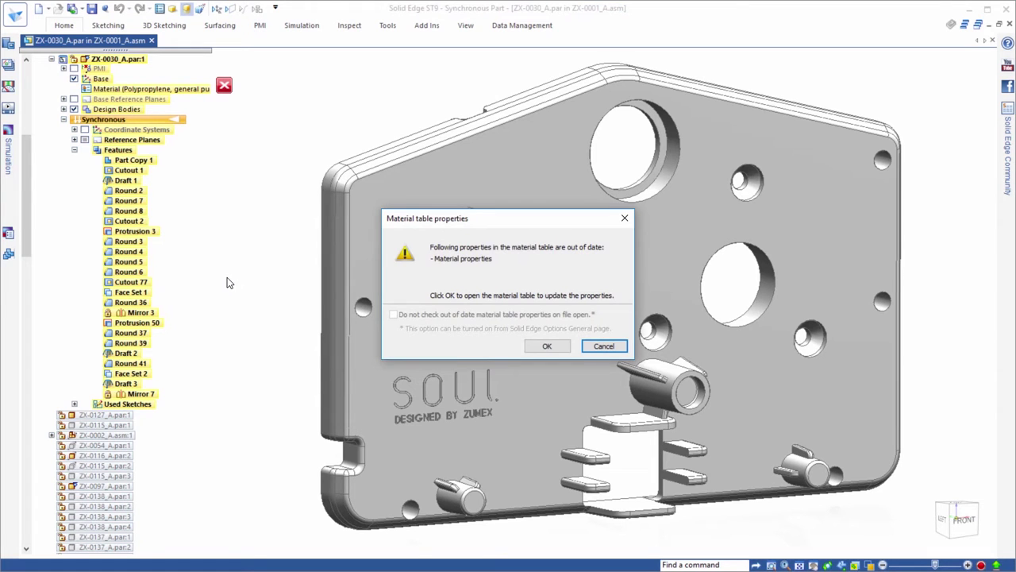
left_click(530, 345)
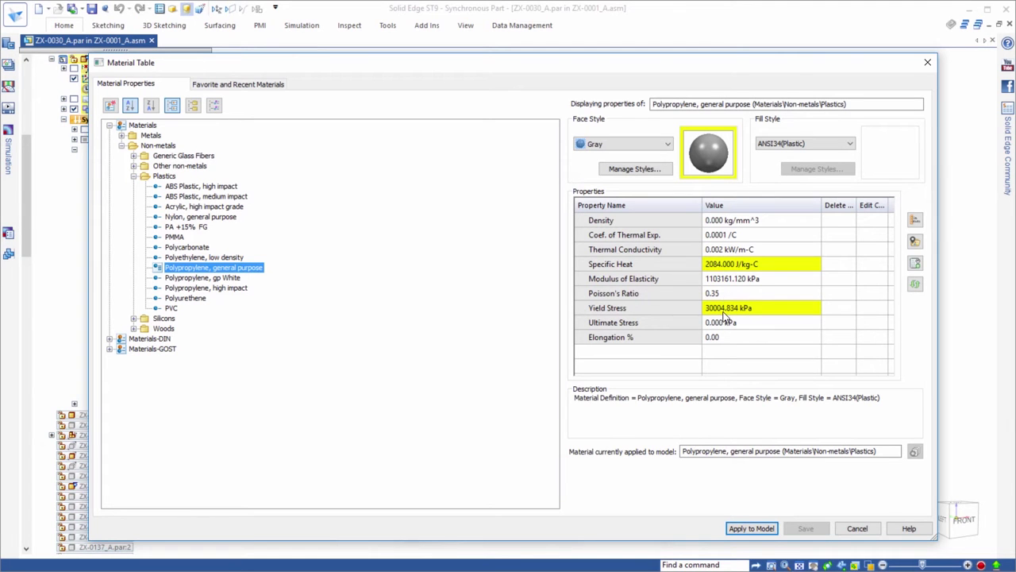
left_click(913, 289)
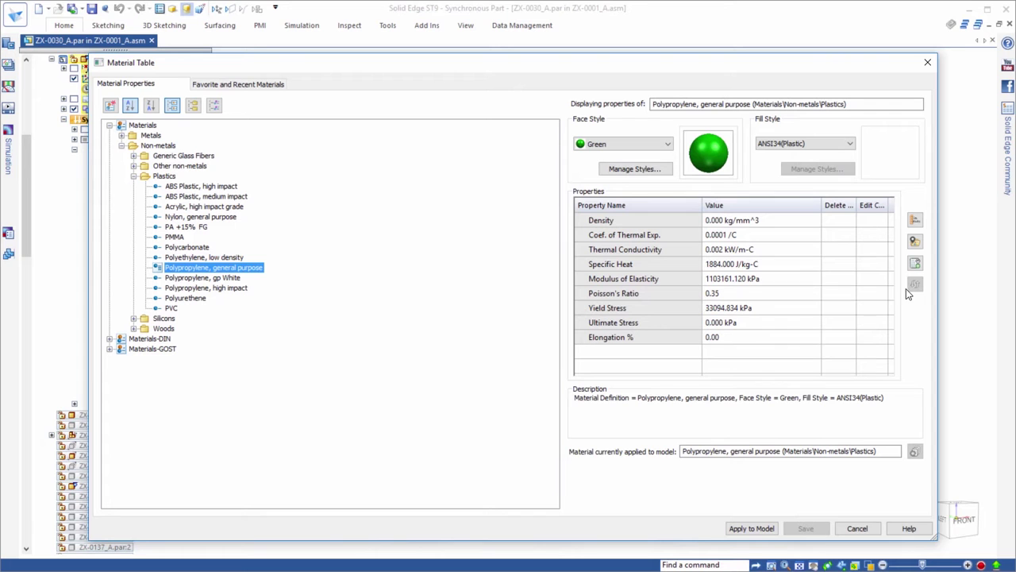
Switch the material list to combined groups and finally to a flat list sorted in descending order.
left_click(191, 107)
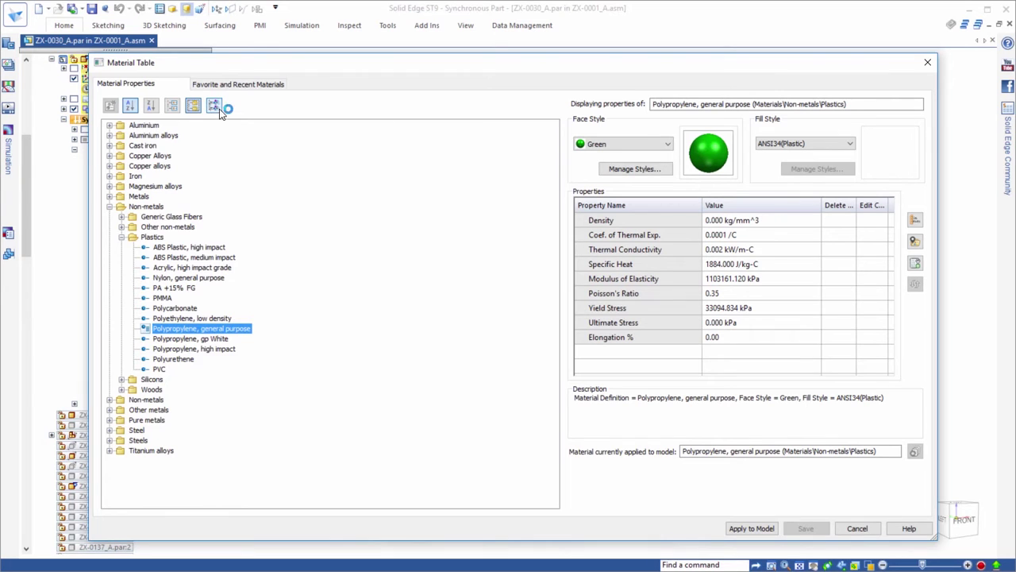
left_click(217, 108)
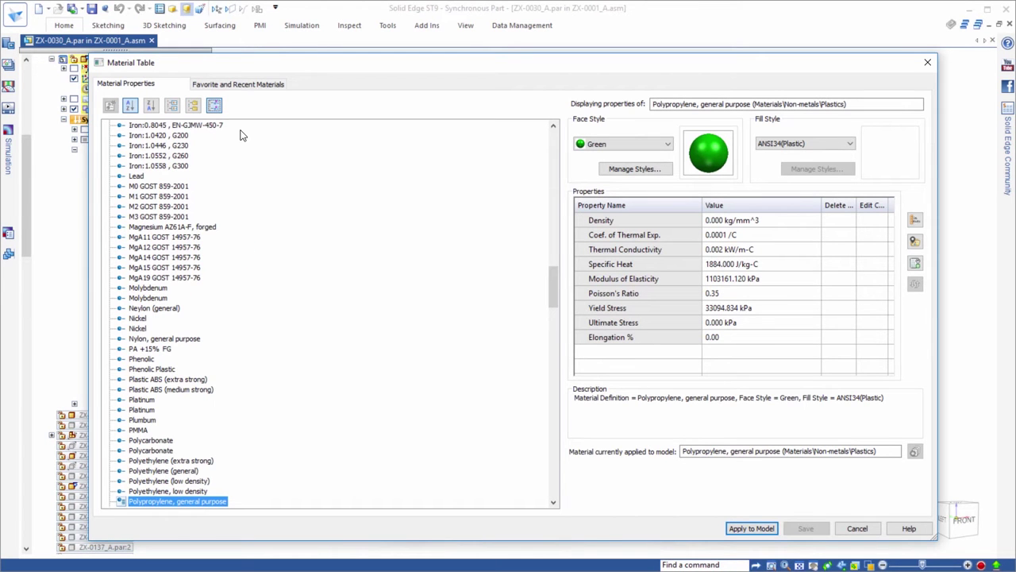
left_click(152, 106)
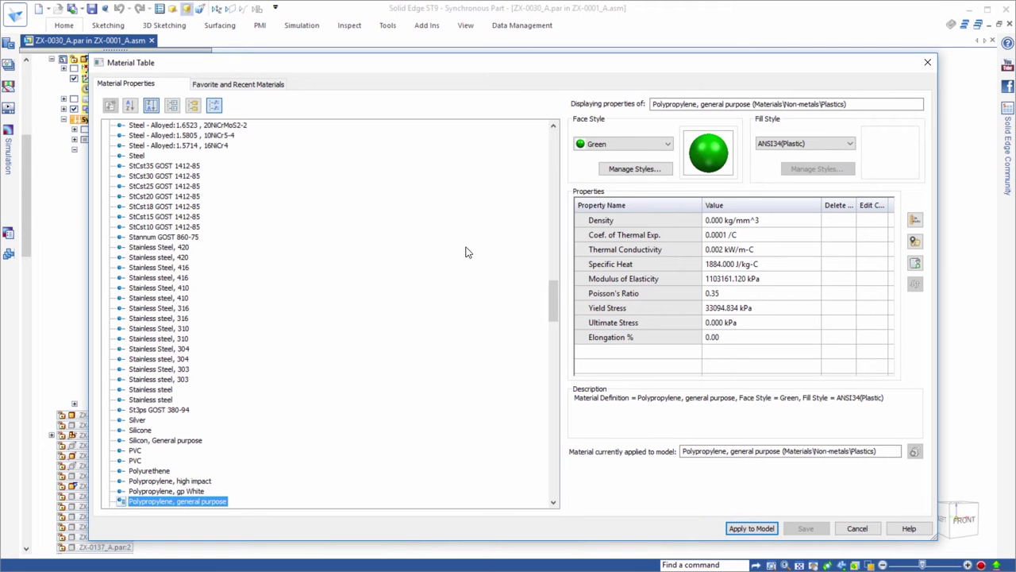
left_click_drag(557, 296, 492, 319)
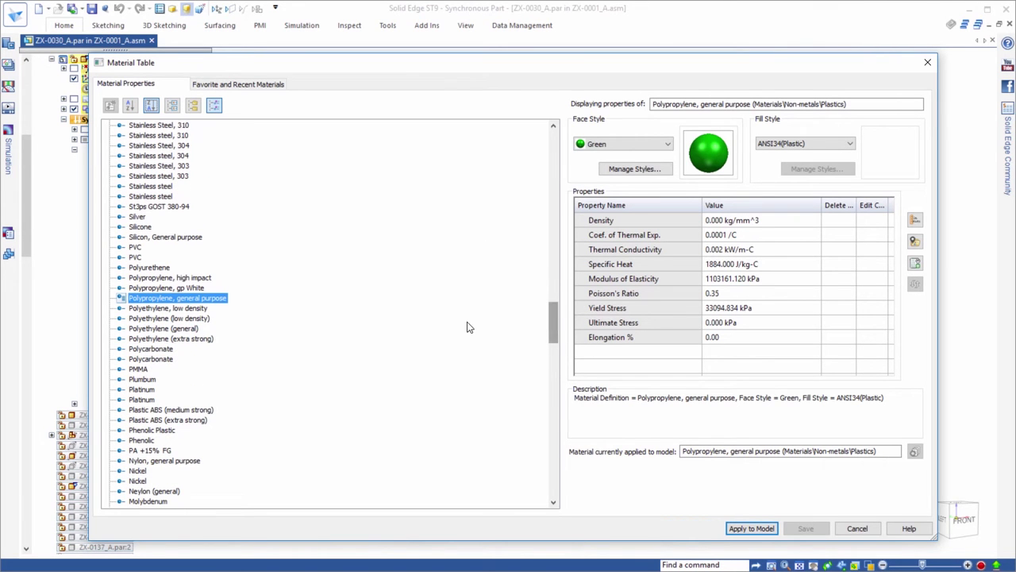
Apply the material Polypropylene, gp White to the ZX-0030_A model.
left_click(204, 289)
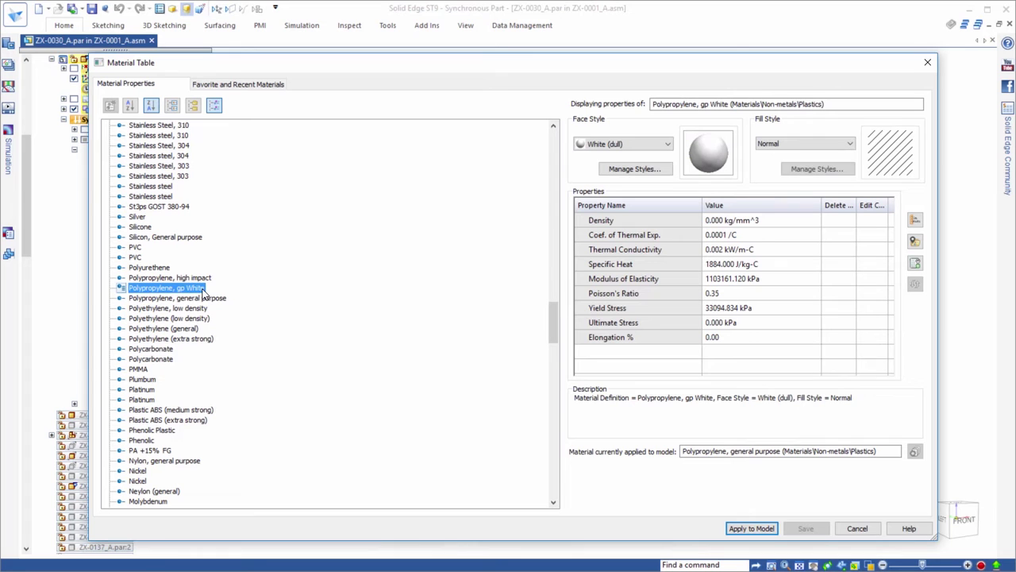
left_click(750, 528)
left_click(558, 341)
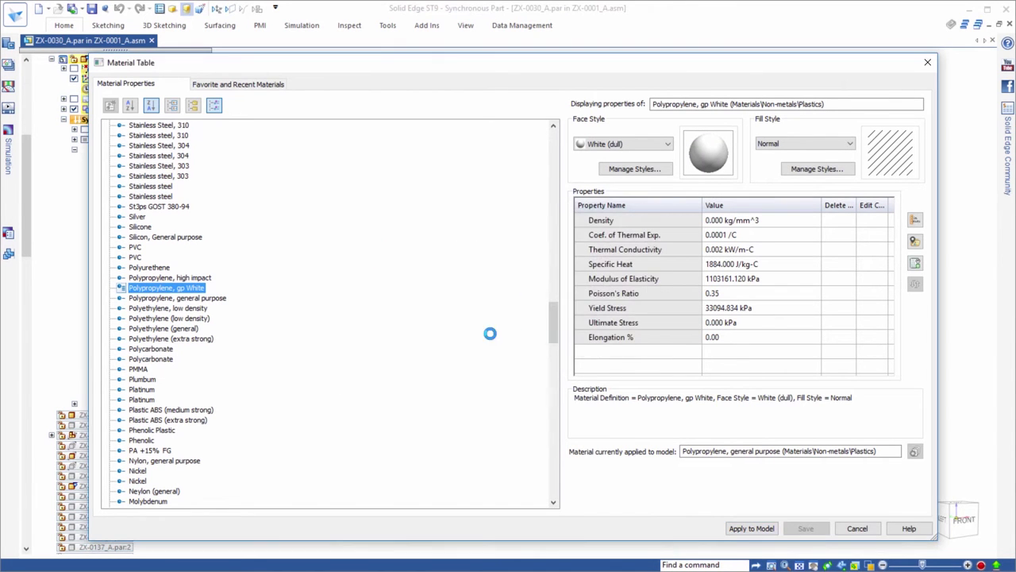